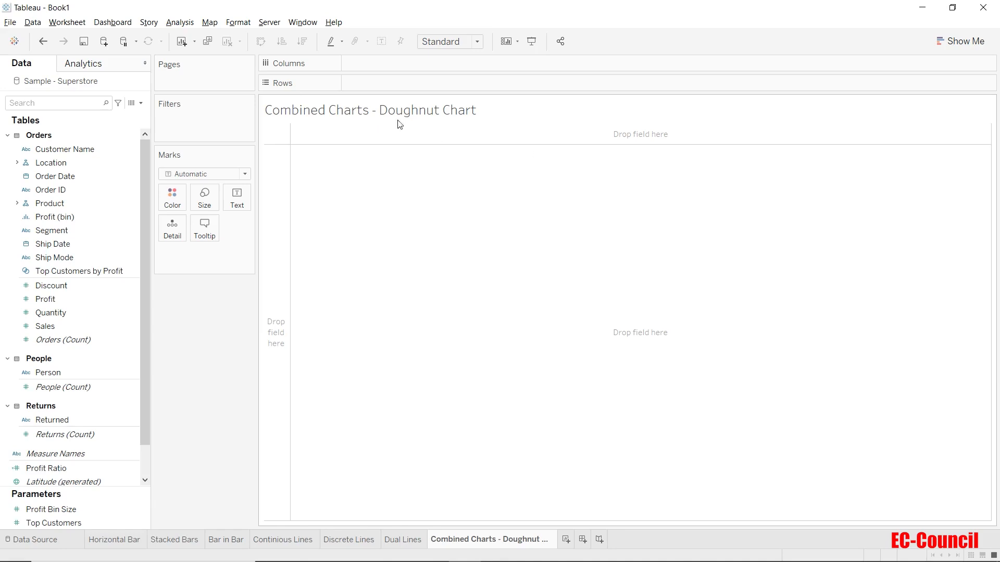
# - Filter the worksheet by the year of Order Date, keeping only 2020
pyautogui.moveTo(95, 165); pyautogui.dragTo(196, 123)
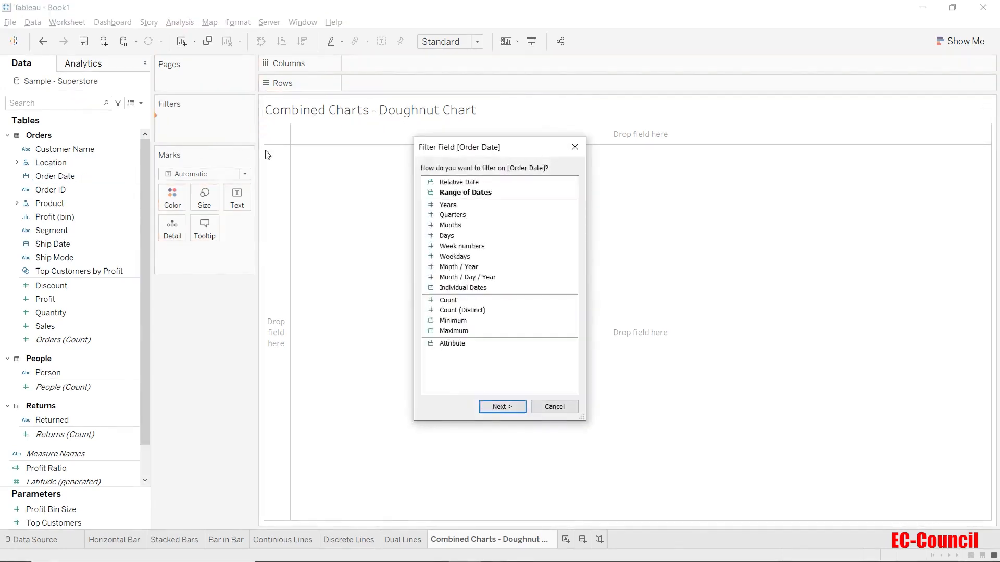
pyautogui.click(449, 206)
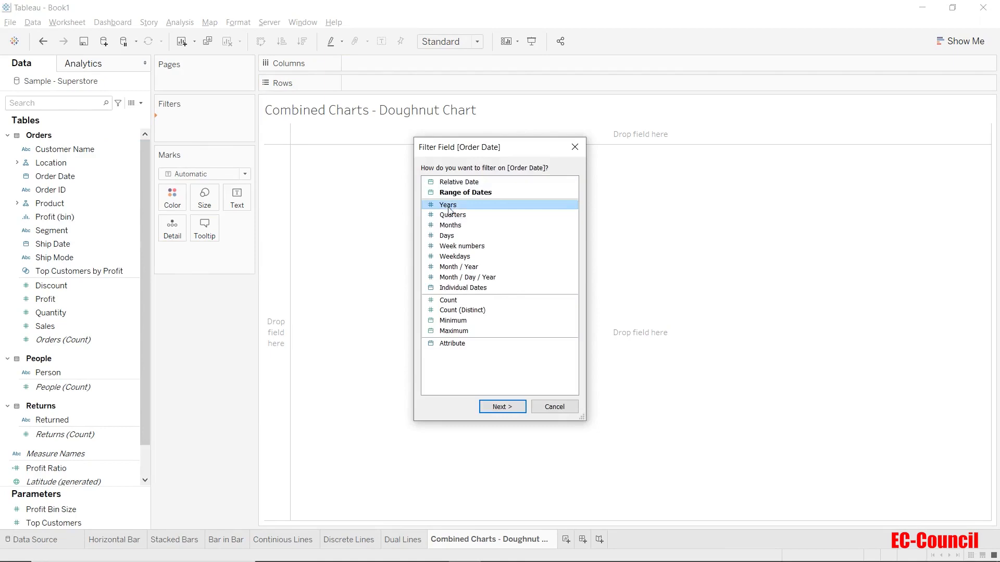
pyautogui.click(502, 407)
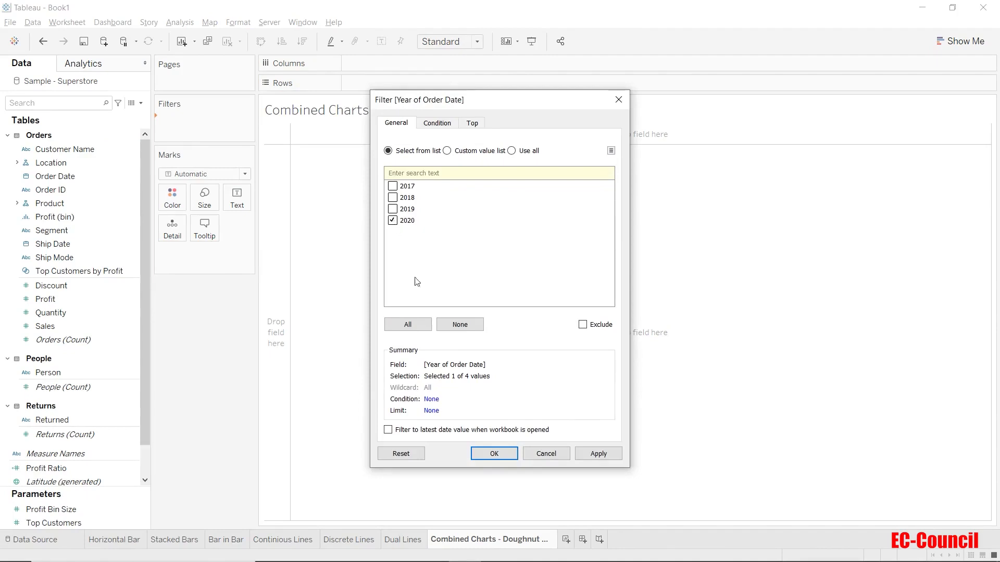
pyautogui.click(494, 453)
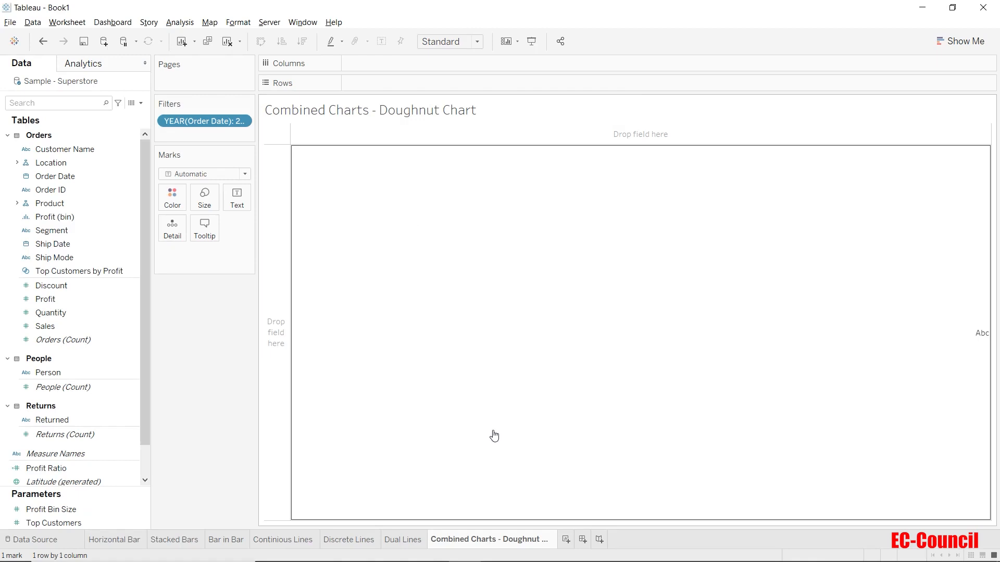
# - Create a calculated field with the formula 1000000 - sum([Sales])
pyautogui.click(140, 102)
pyautogui.click(134, 115)
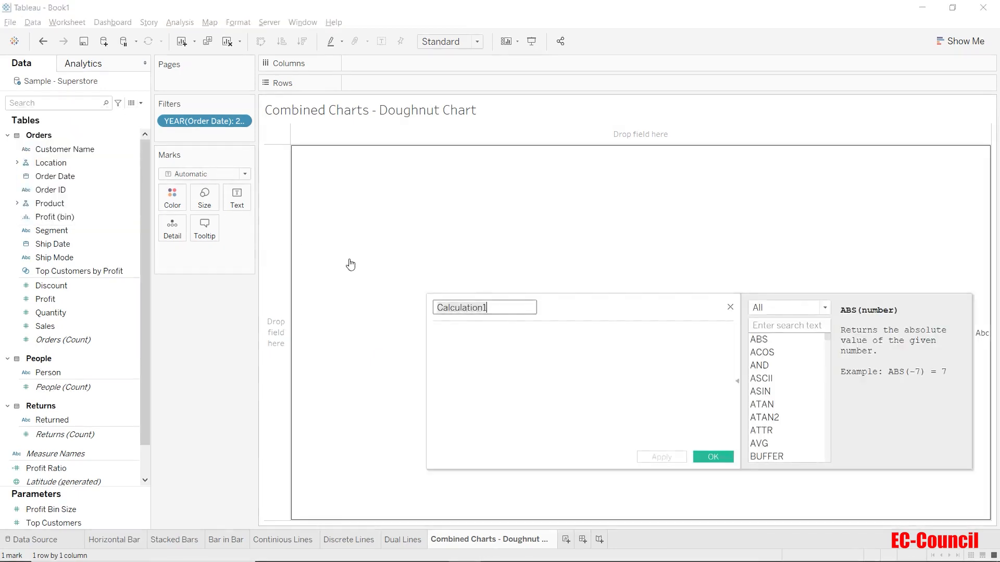
pyautogui.click(465, 334)
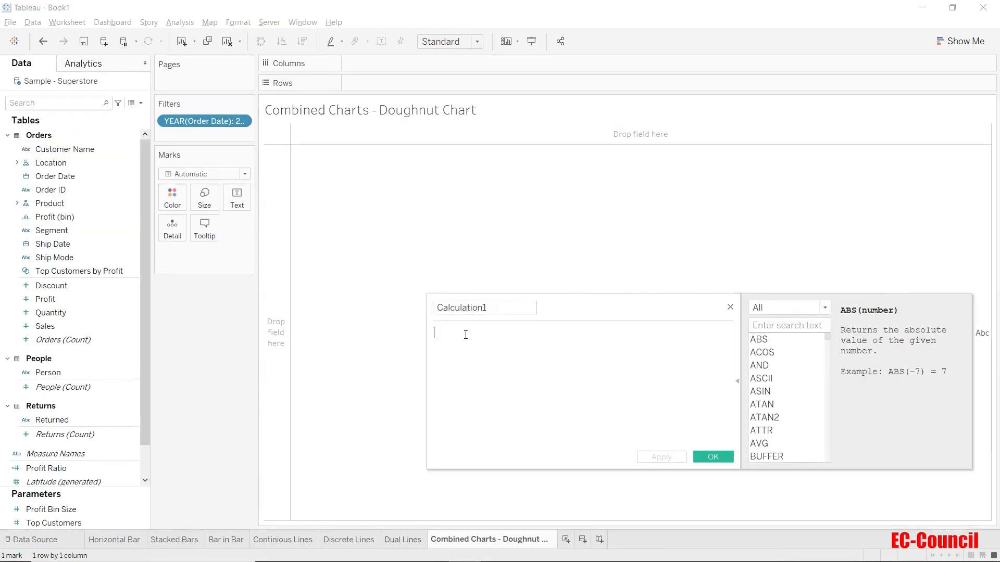
pyautogui.write('10000')
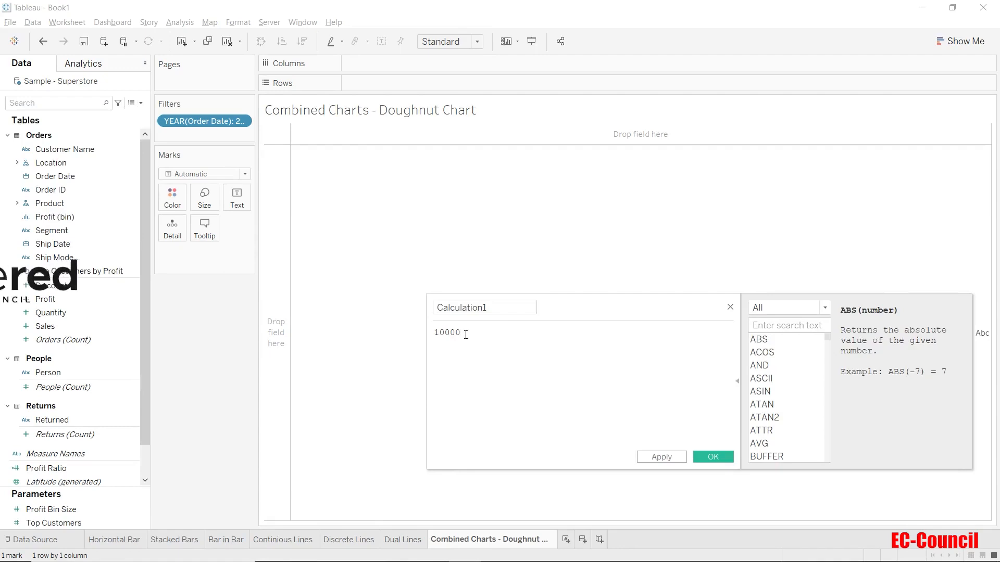
pyautogui.write('00')
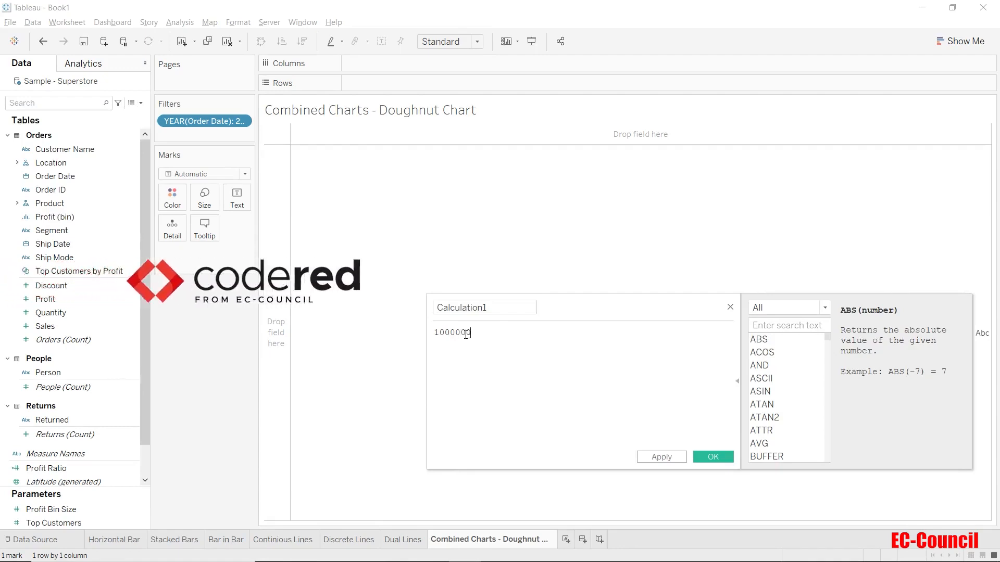
pyautogui.write(' - sum')
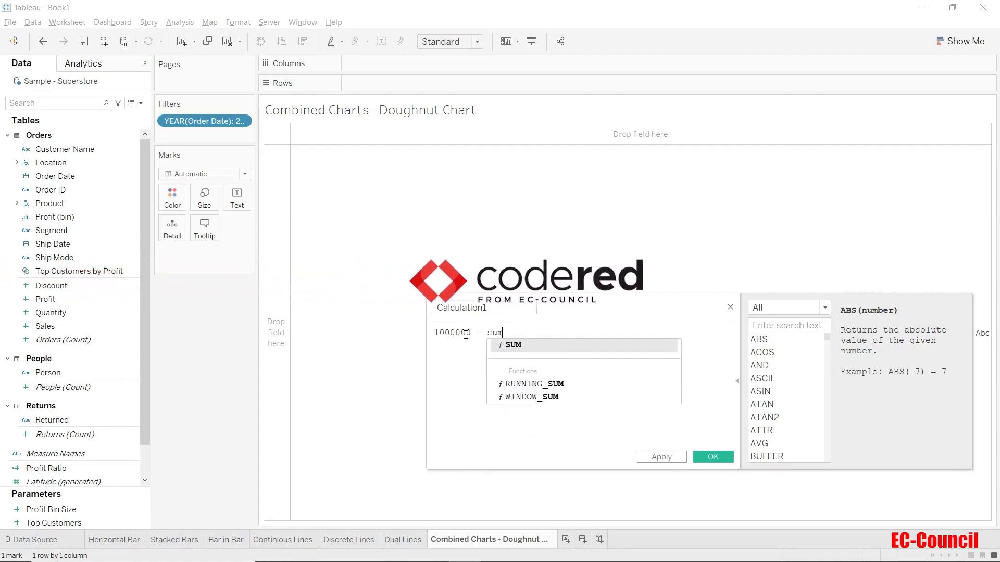
pyautogui.write('(sales')
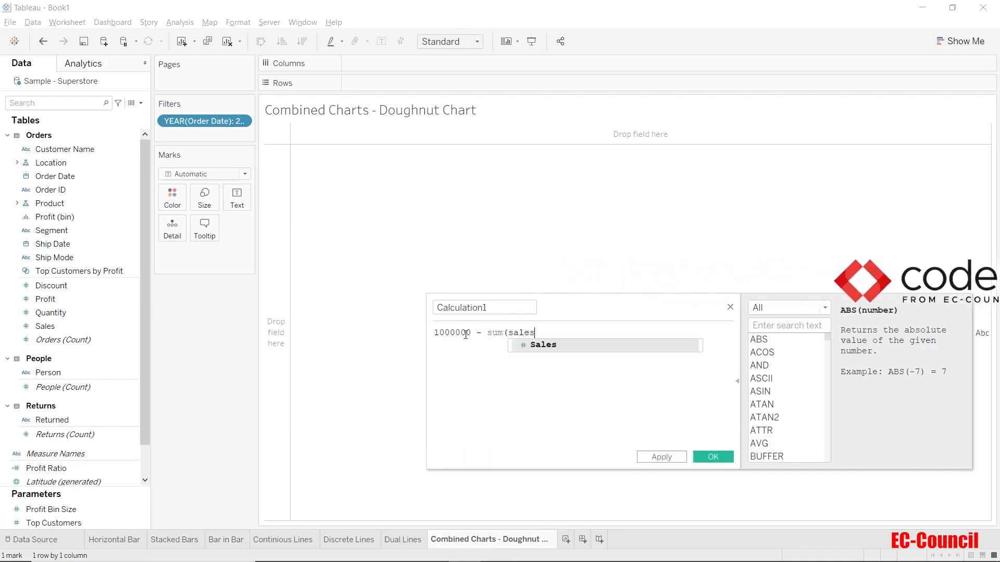
pyautogui.press('Return')
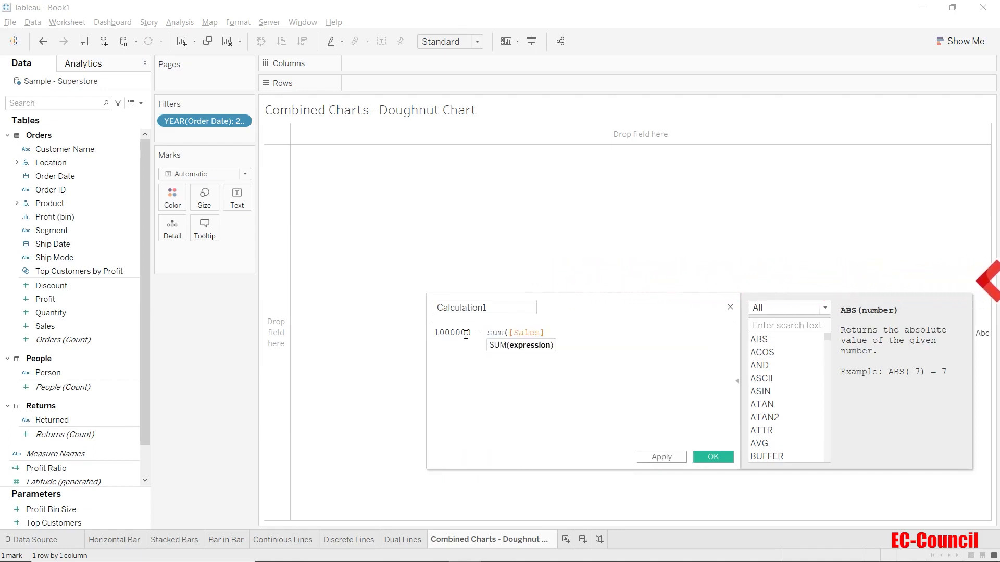
pyautogui.write(')')
# - Name the calculated field Remaining Sales and save it
pyautogui.click(500, 310)
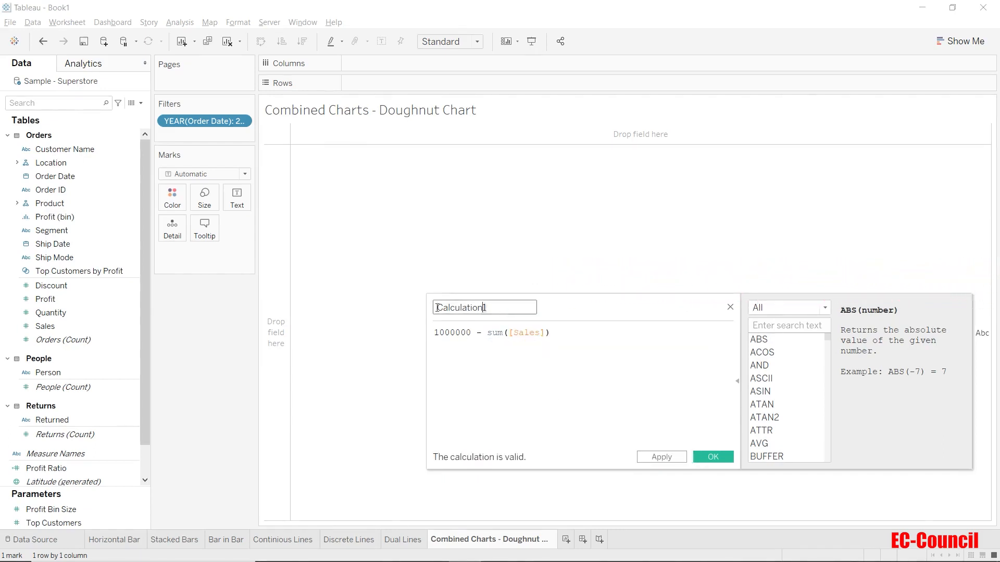
pyautogui.write('Remainin g')
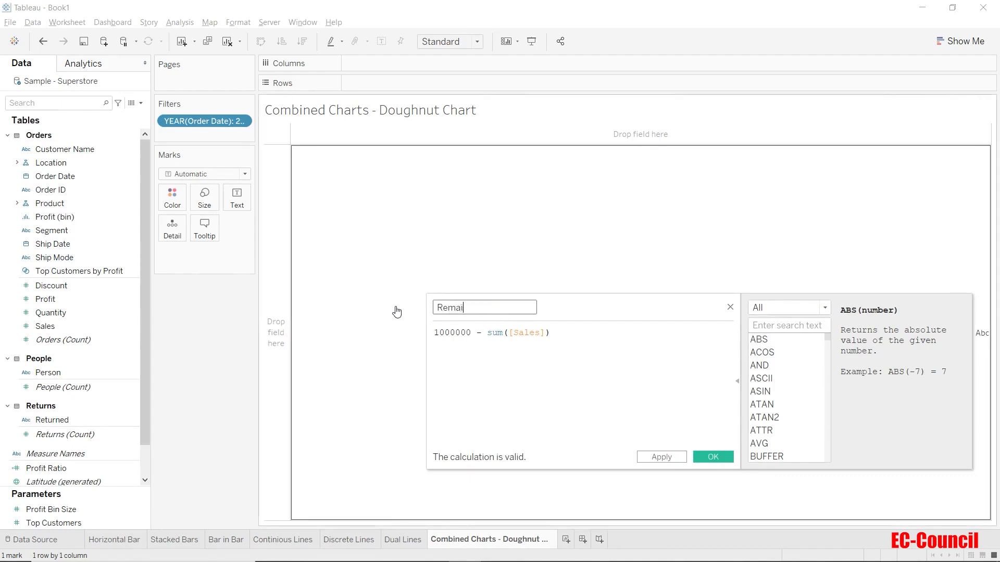
pyautogui.press('BackSpace')
pyautogui.press('BackSpace')
pyautogui.write('g Sales')
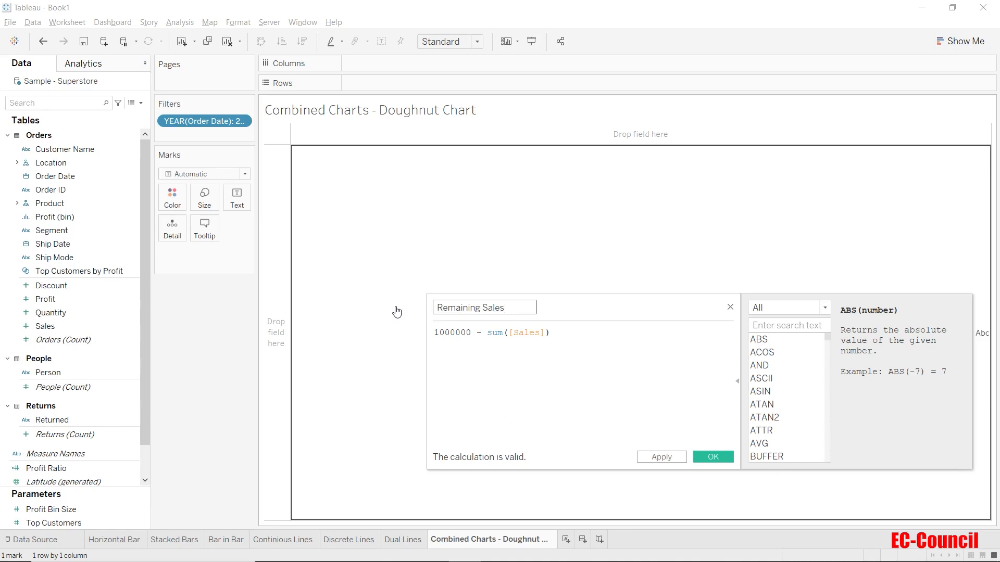
pyautogui.click(722, 458)
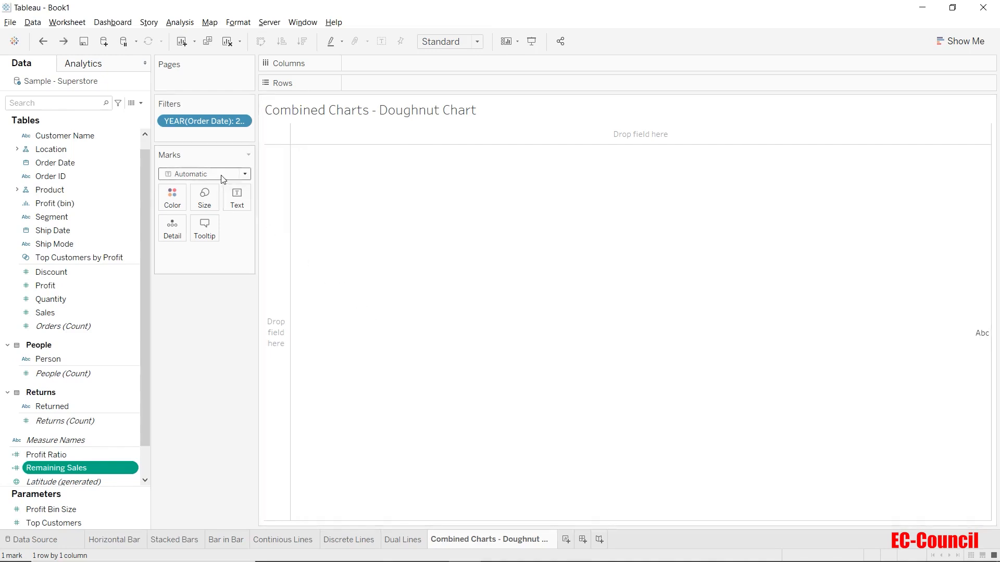
# - Set the mark type to Pie and plot Sales and Remaining Sales together on one shared vertical axis
pyautogui.click(222, 179)
pyautogui.click(215, 309)
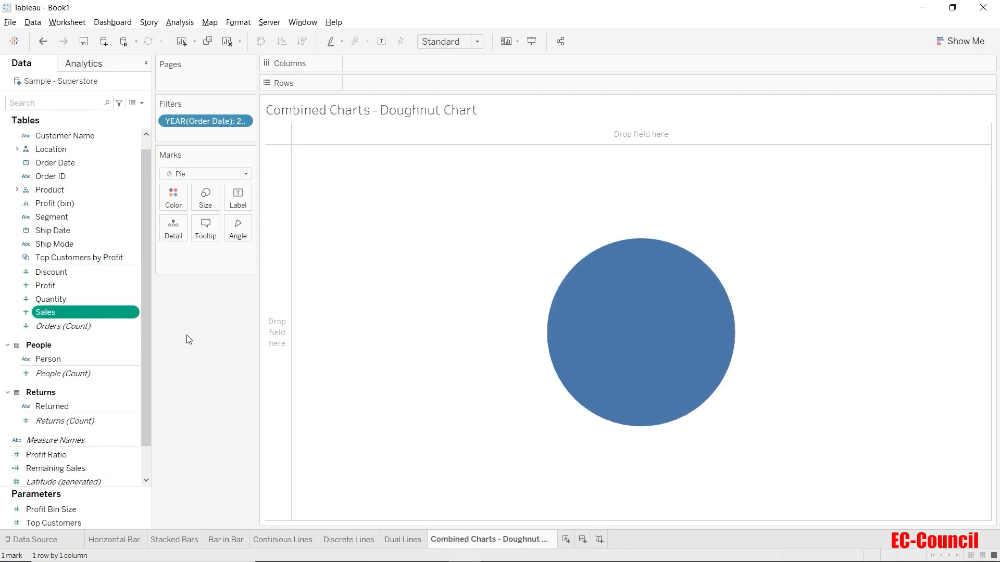
pyautogui.moveTo(98, 314); pyautogui.dragTo(454, 83)
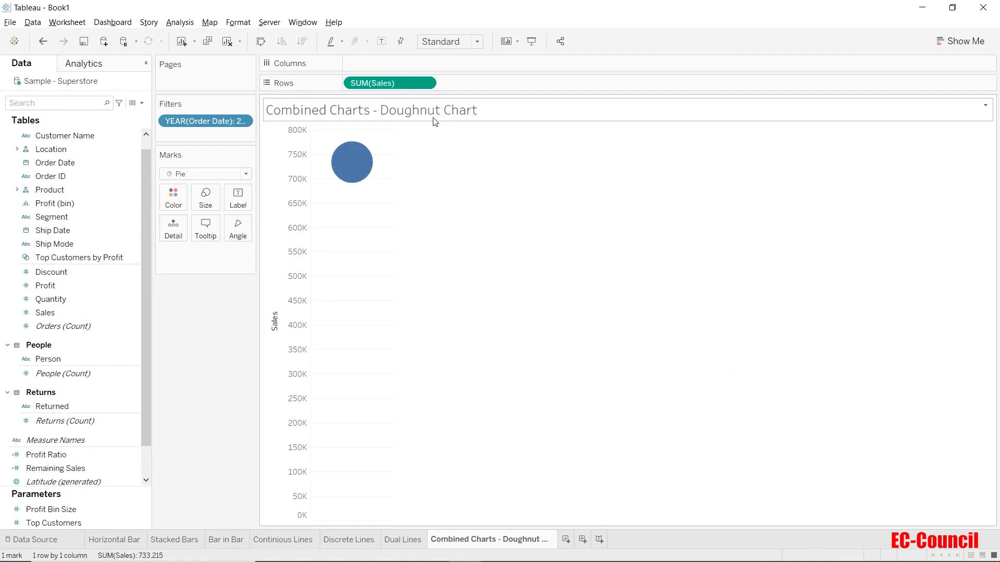
pyautogui.click(73, 467)
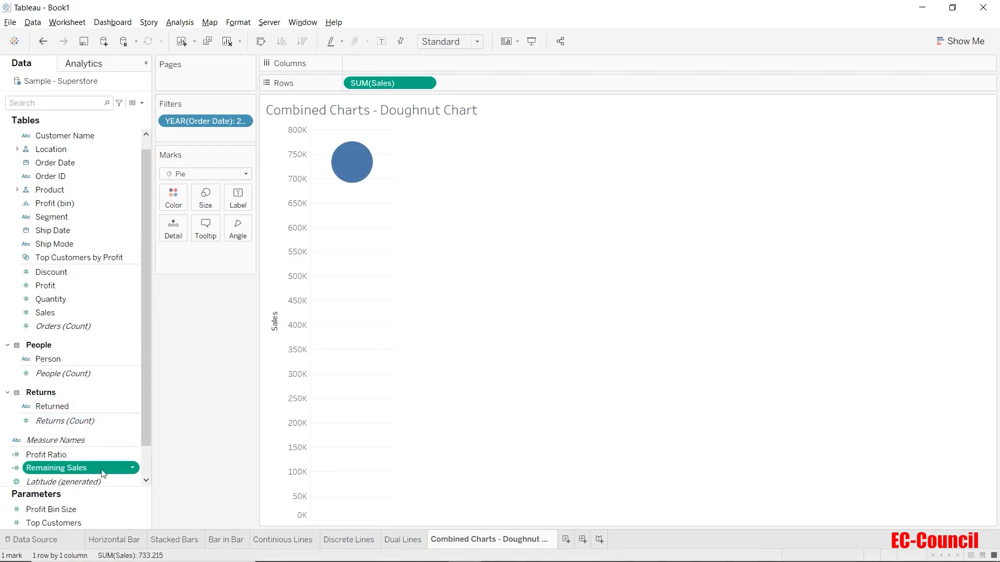
pyautogui.moveTo(104, 470); pyautogui.dragTo(298, 397)
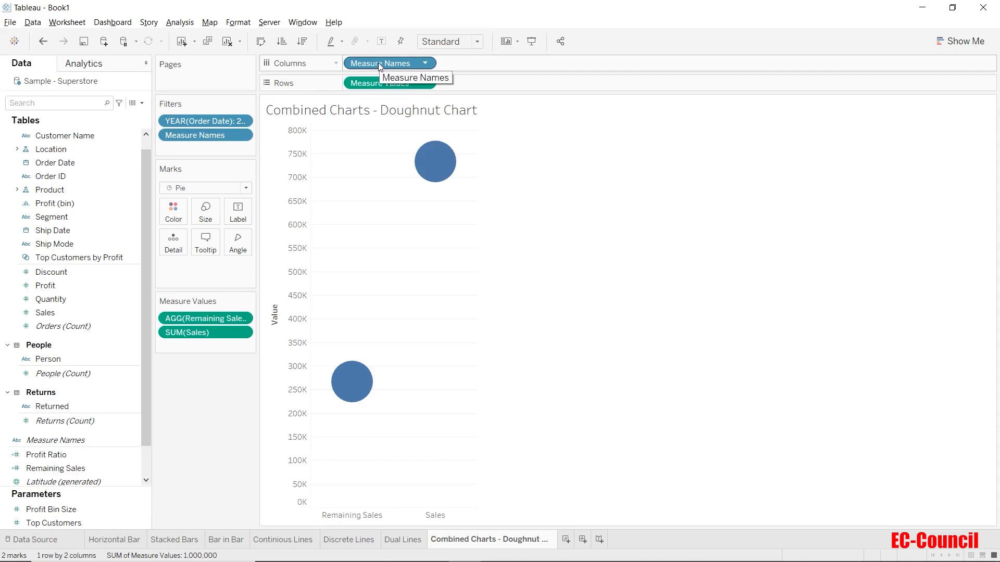
# - Move Measure Names from columns to Color and Measure Values from rows to Angle to form a single pie
pyautogui.moveTo(380, 65); pyautogui.dragTo(175, 207)
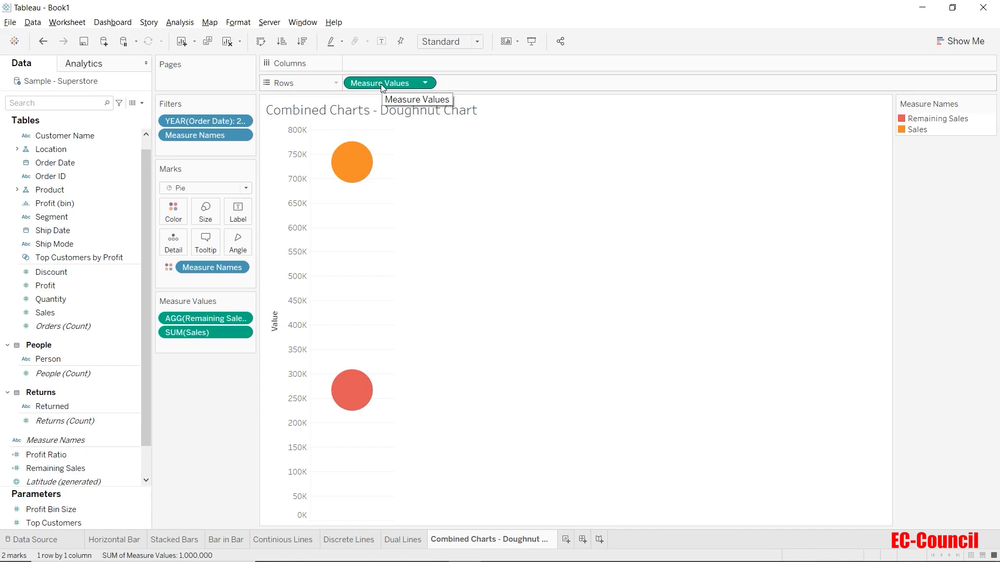
pyautogui.moveTo(381, 85); pyautogui.dragTo(242, 246)
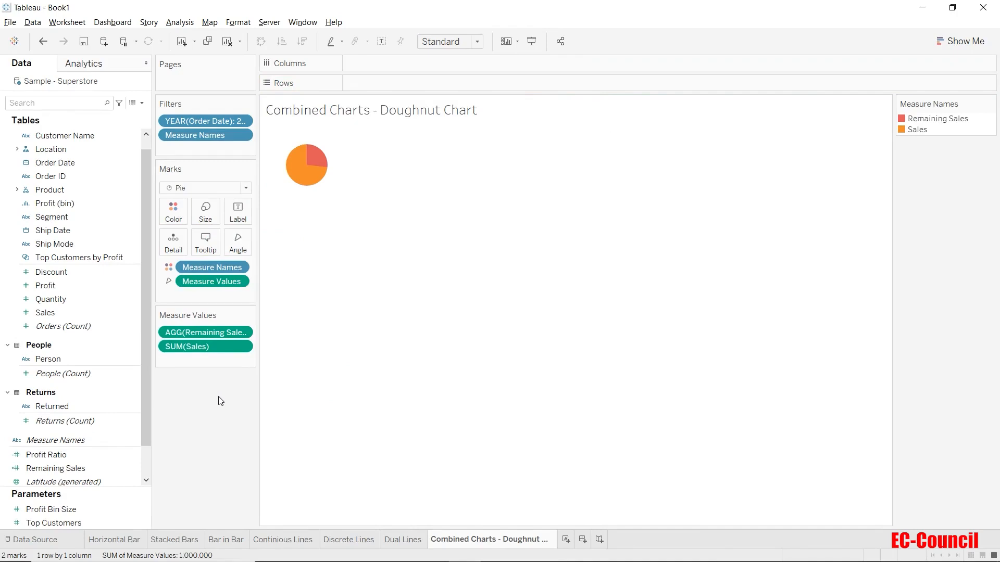
# - Reorder the measure values so that SUM(Sales) comes before Remaining Sales
pyautogui.moveTo(213, 346); pyautogui.dragTo(214, 325)
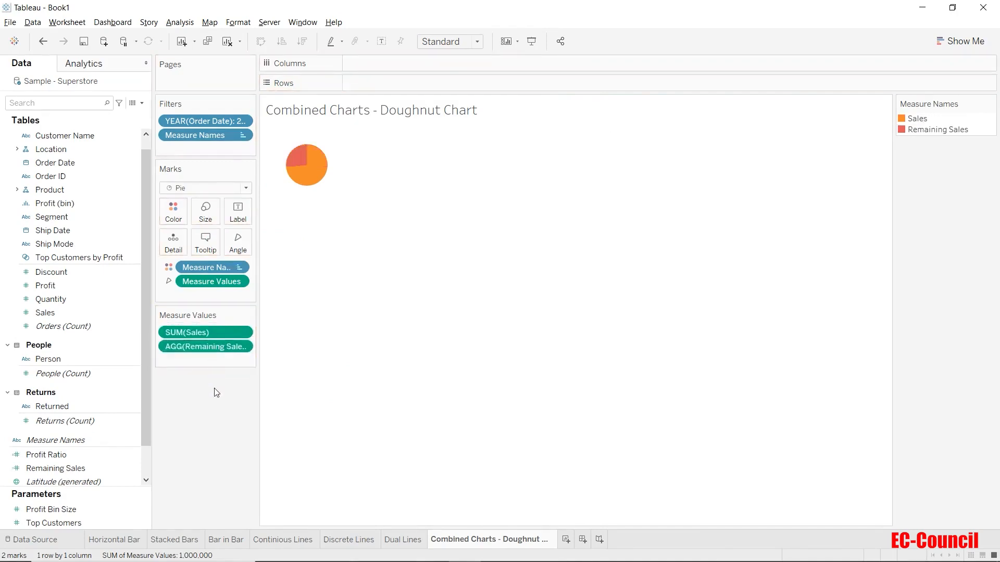
pyautogui.click(43, 42)
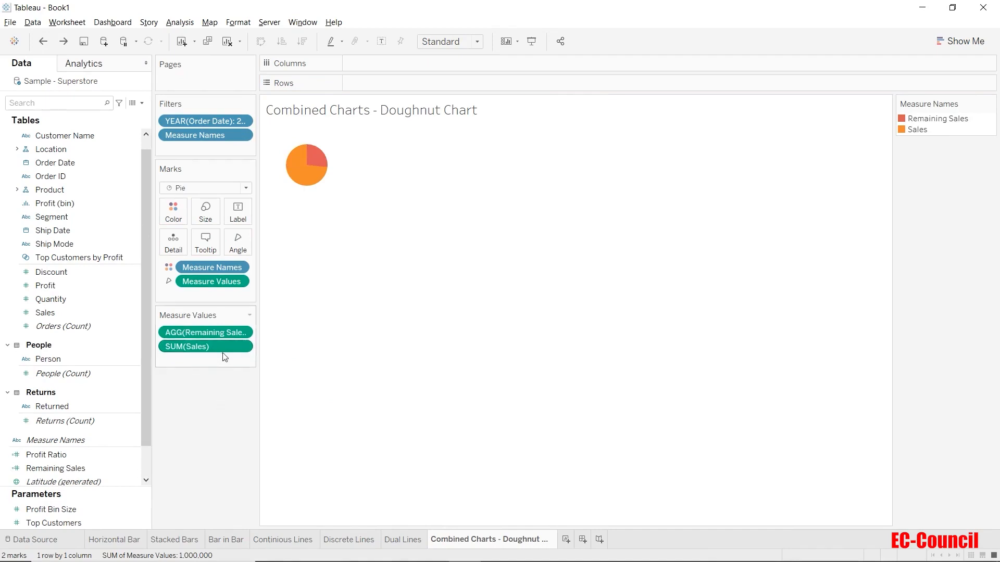
pyautogui.moveTo(223, 347); pyautogui.dragTo(225, 326)
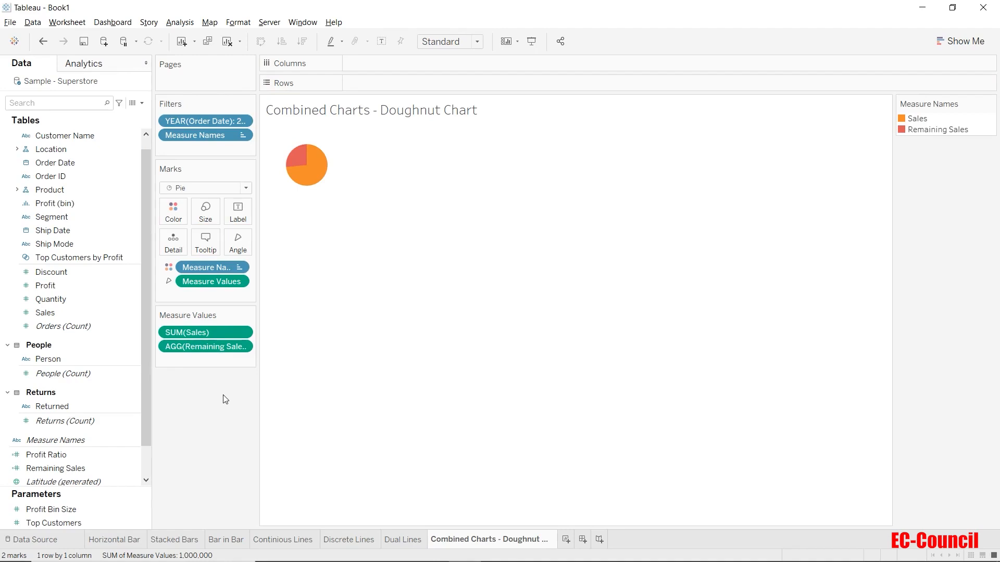
# - Edit the Measure Names colors and assign Sales a dark green from the Green palette
pyautogui.click(176, 218)
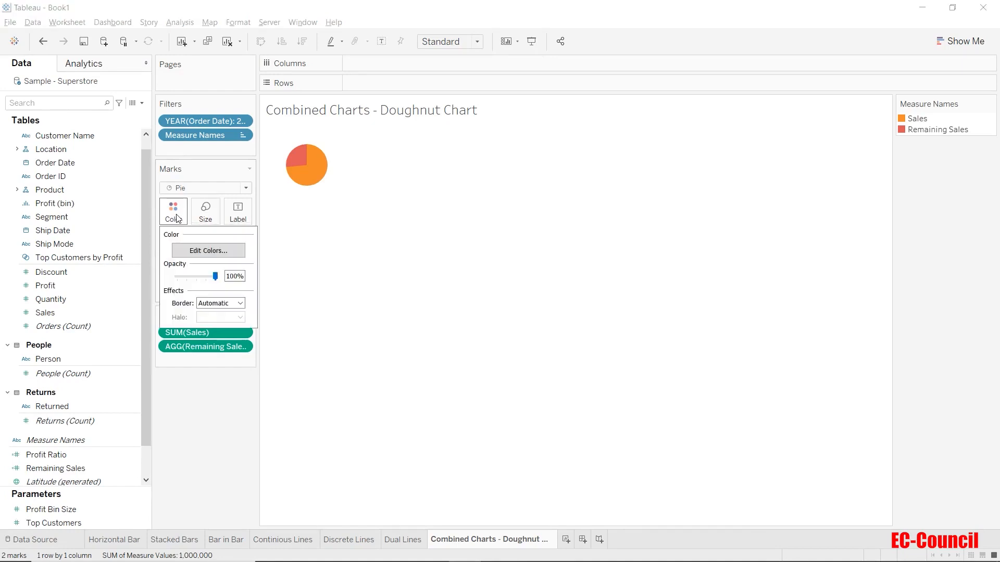
pyautogui.click(180, 251)
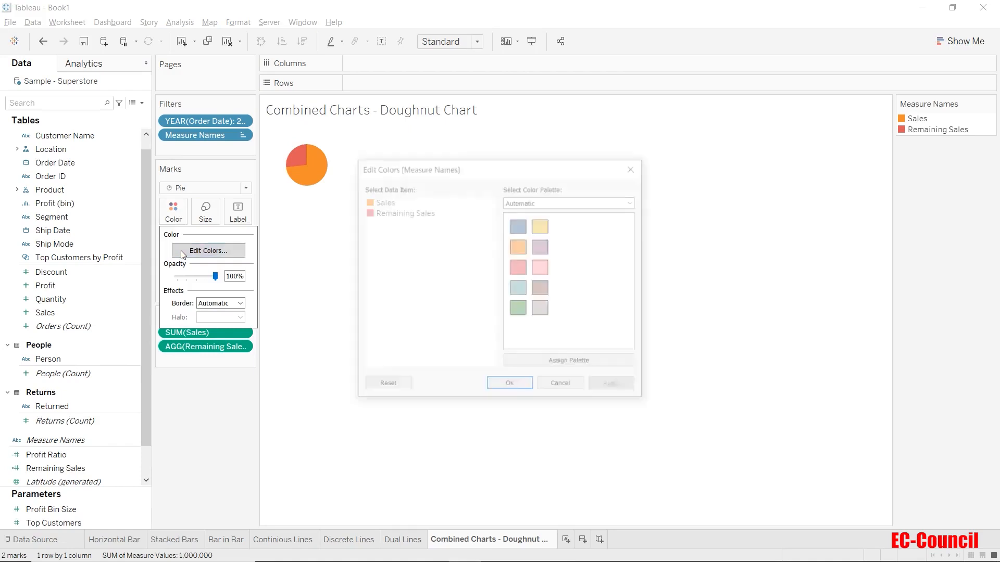
pyautogui.click(366, 206)
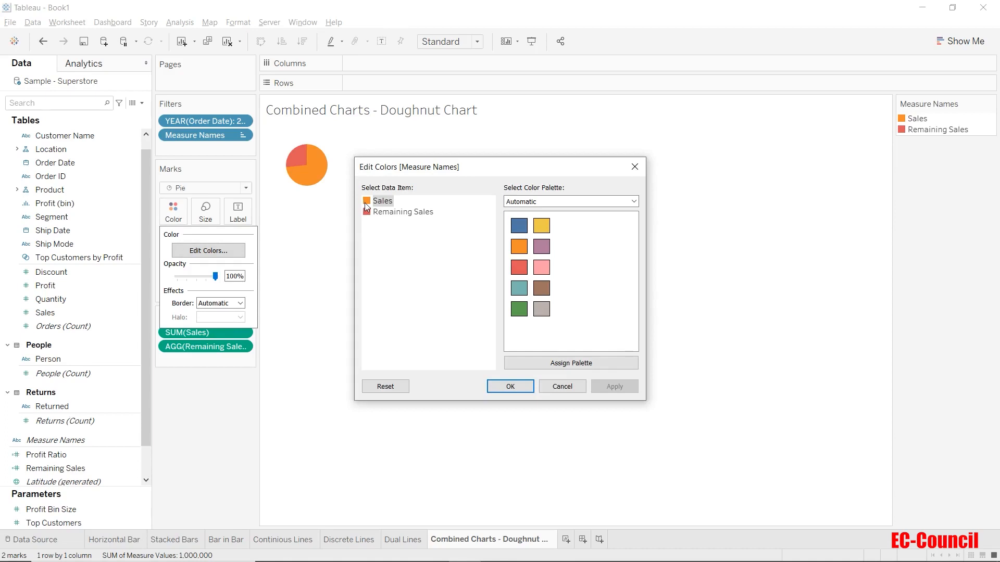
pyautogui.doubleClick(366, 206)
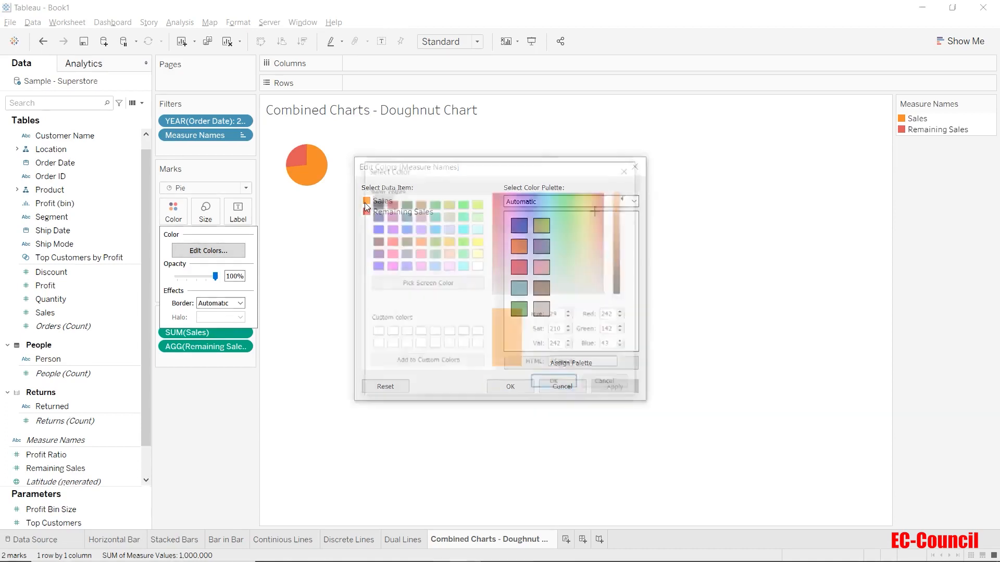
pyautogui.click(633, 167)
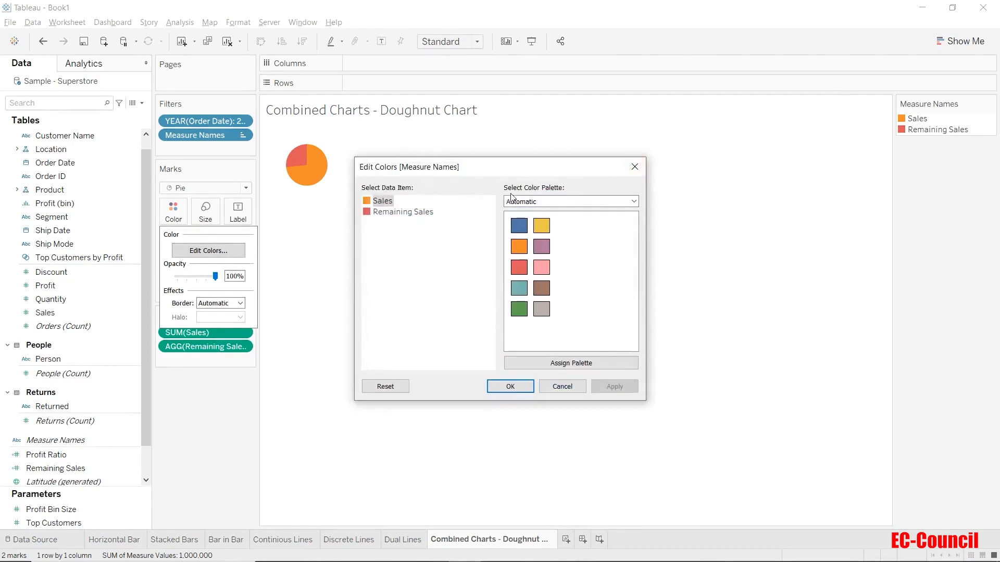
pyautogui.click(526, 201)
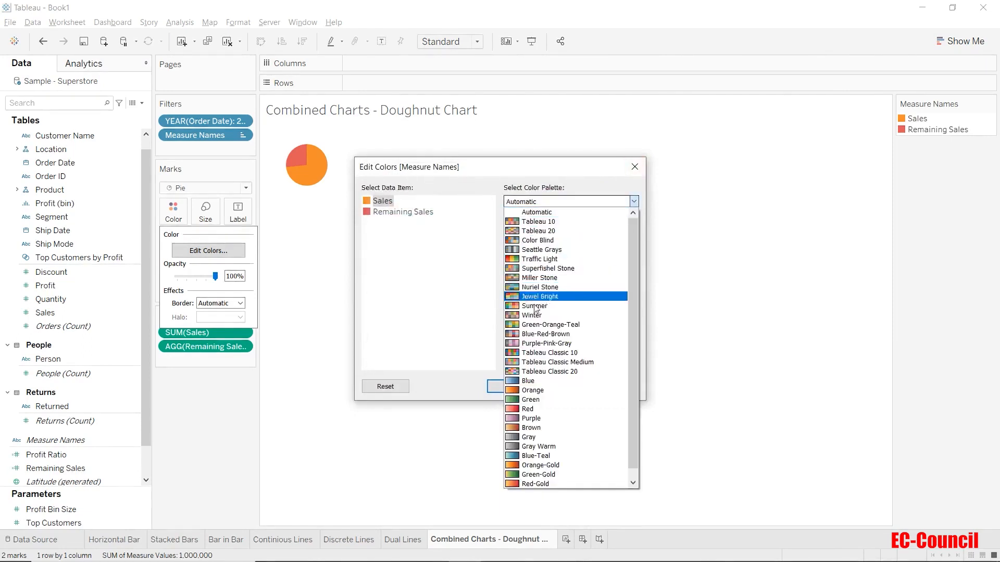
pyautogui.click(545, 399)
pyautogui.click(564, 288)
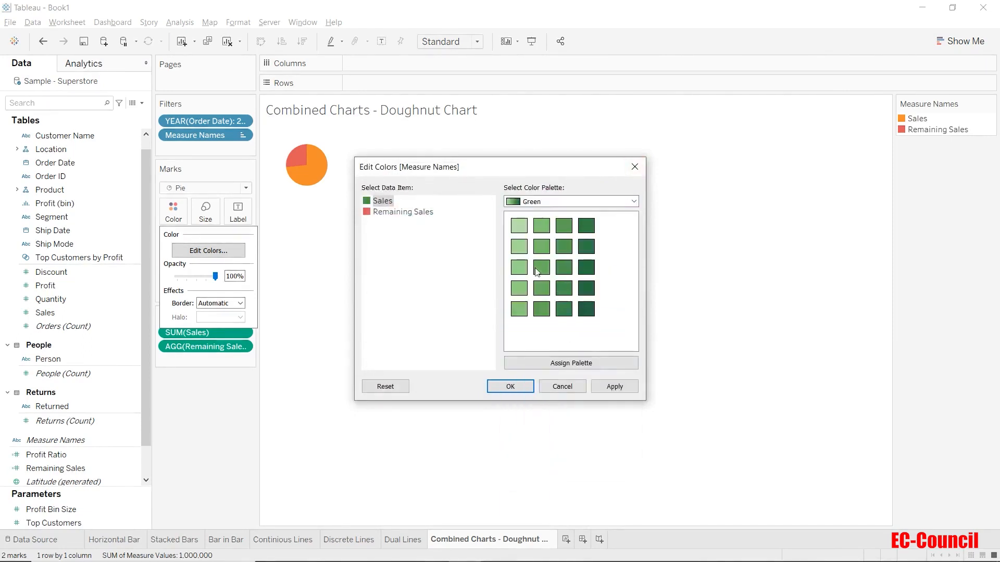
# - Assign Remaining Sales a light gray from the Gray palette and accept the color changes
pyautogui.click(371, 213)
pyautogui.click(533, 202)
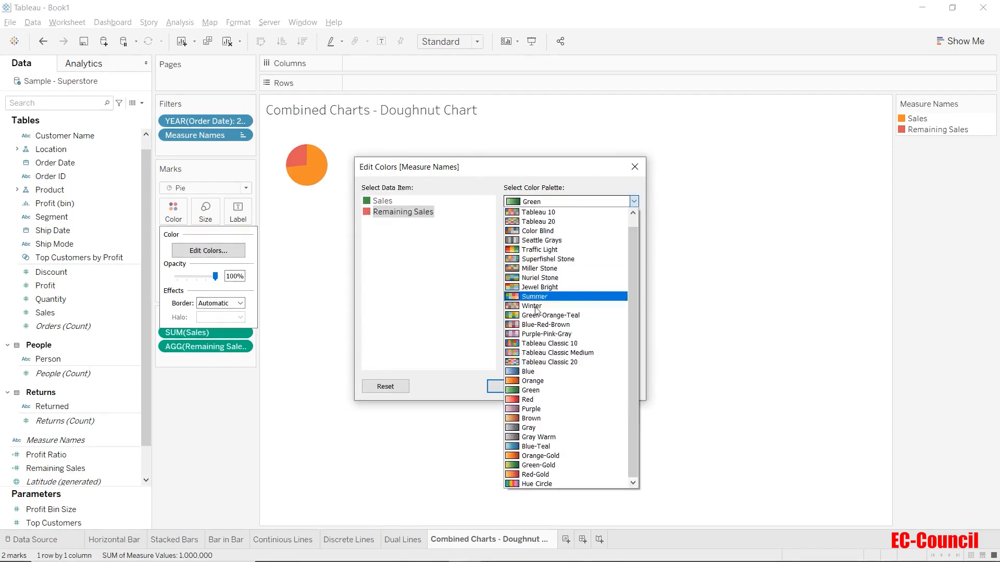
pyautogui.click(538, 427)
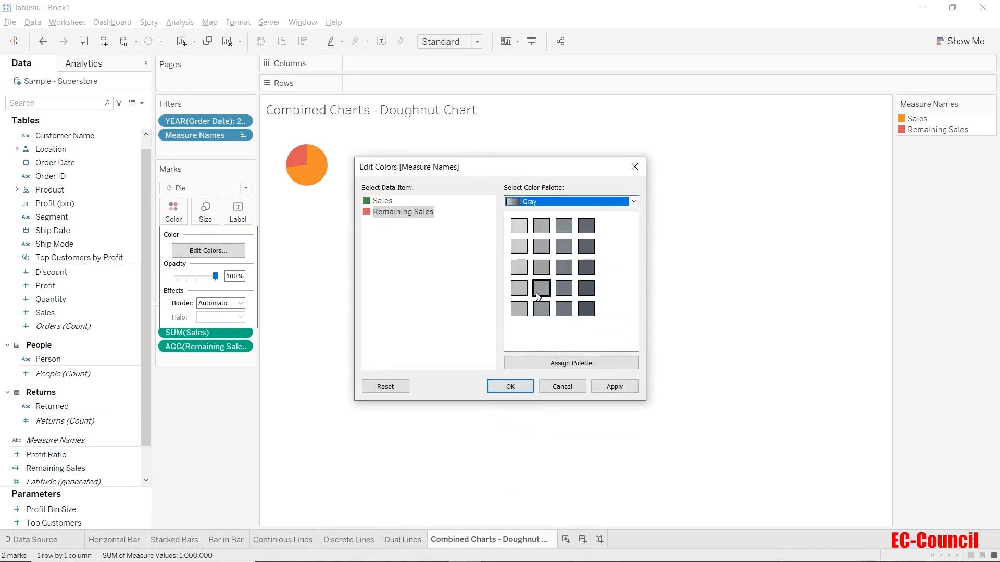
pyautogui.click(519, 289)
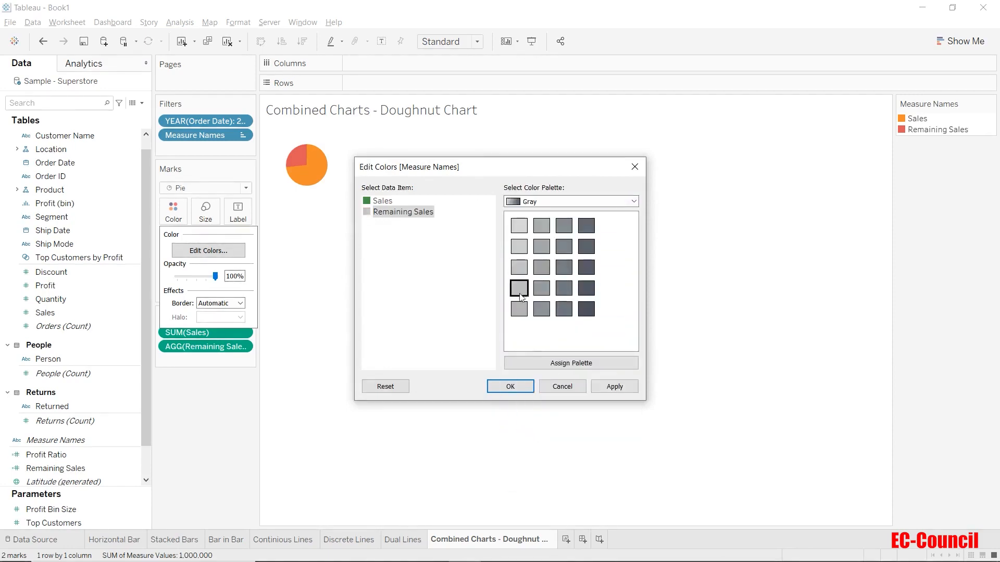
pyautogui.click(513, 387)
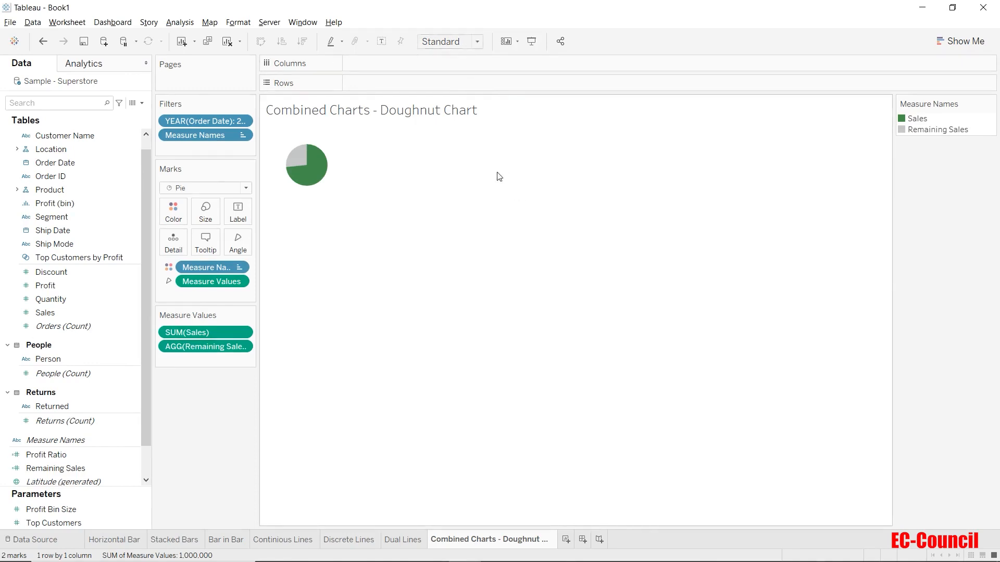
# - Fit the pie to the entire view and add an ad hoc min(1) calculation to the rows
pyautogui.click(461, 40)
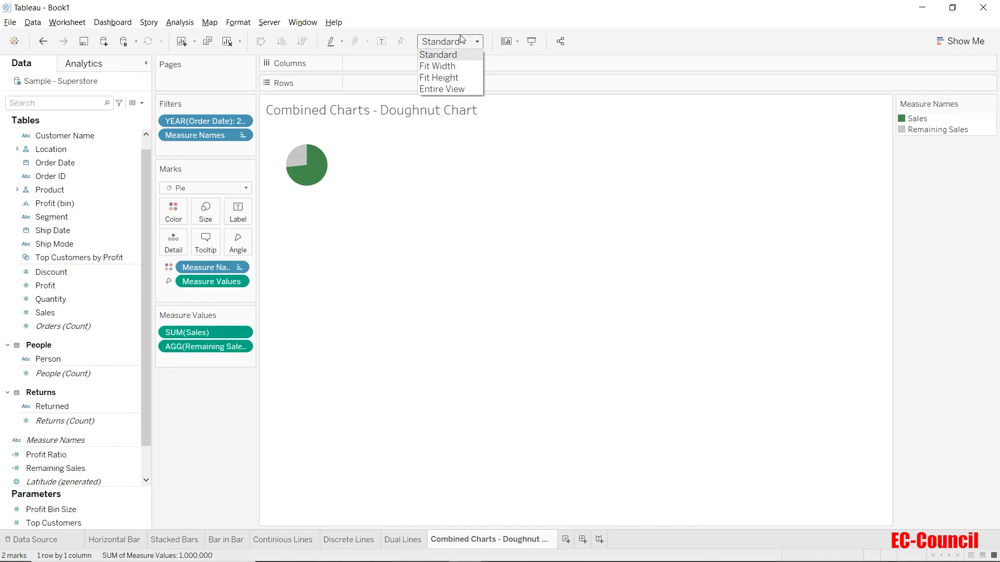
pyautogui.click(459, 90)
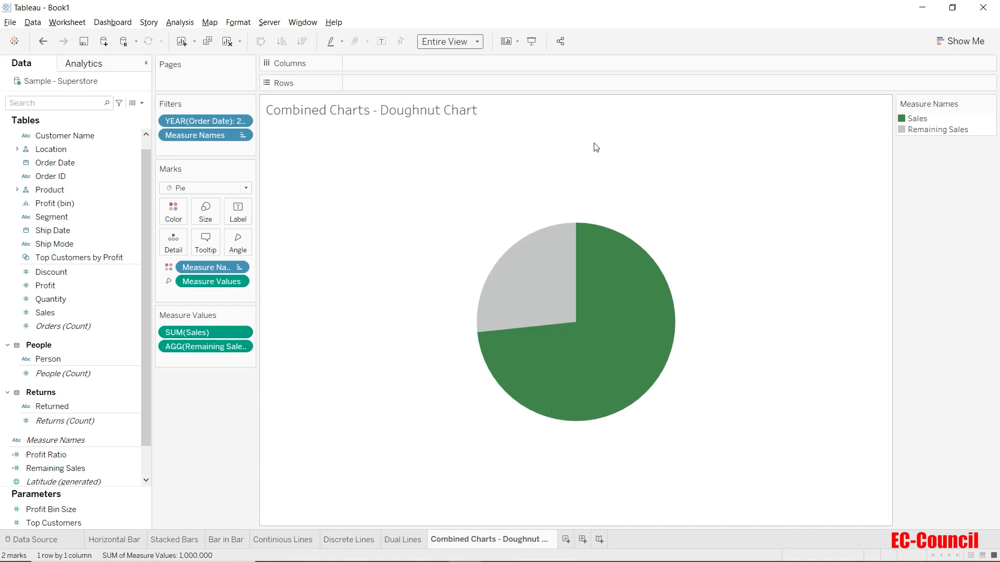
pyautogui.doubleClick(481, 84)
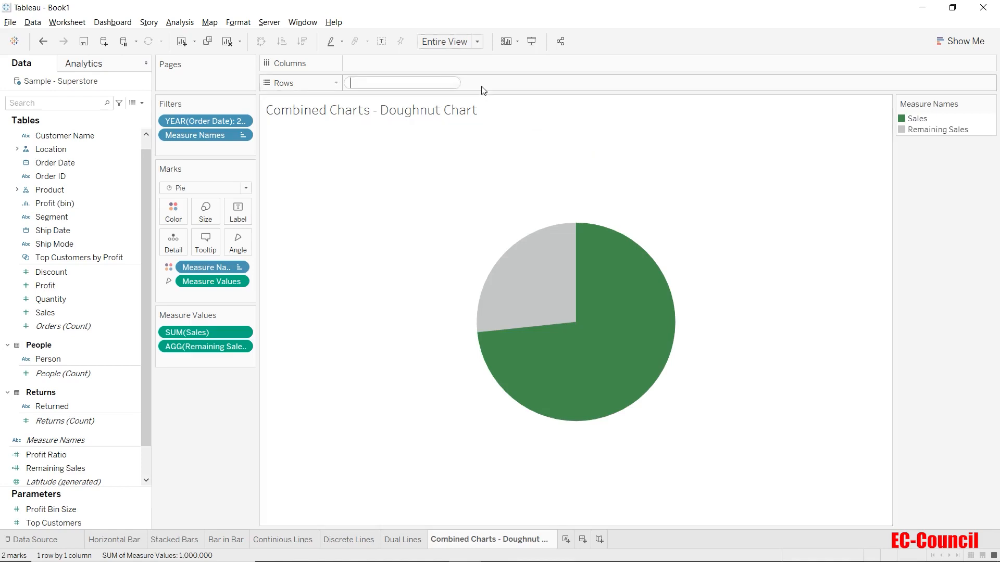
pyautogui.write('min')
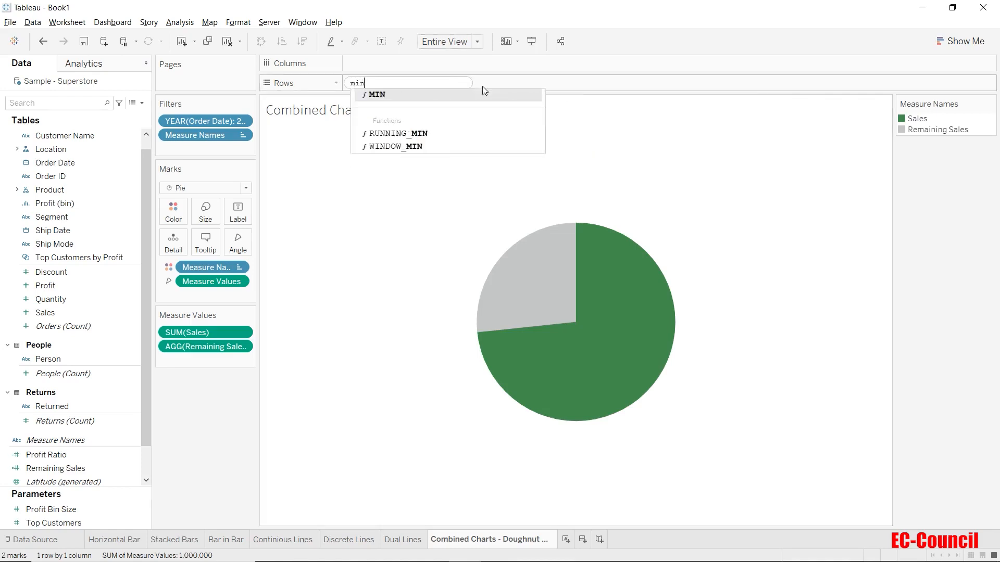
pyautogui.write('(')
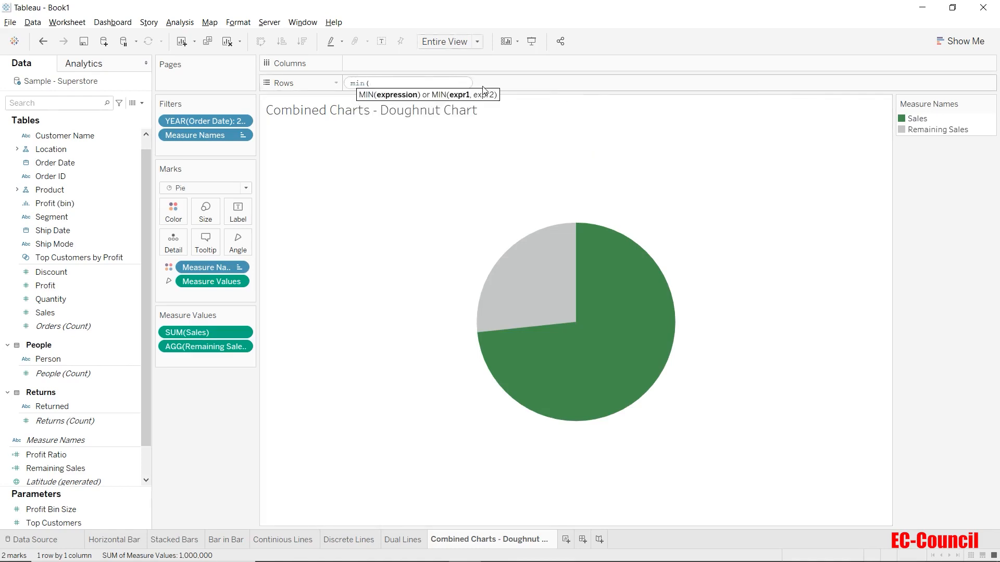
pyautogui.write('1)')
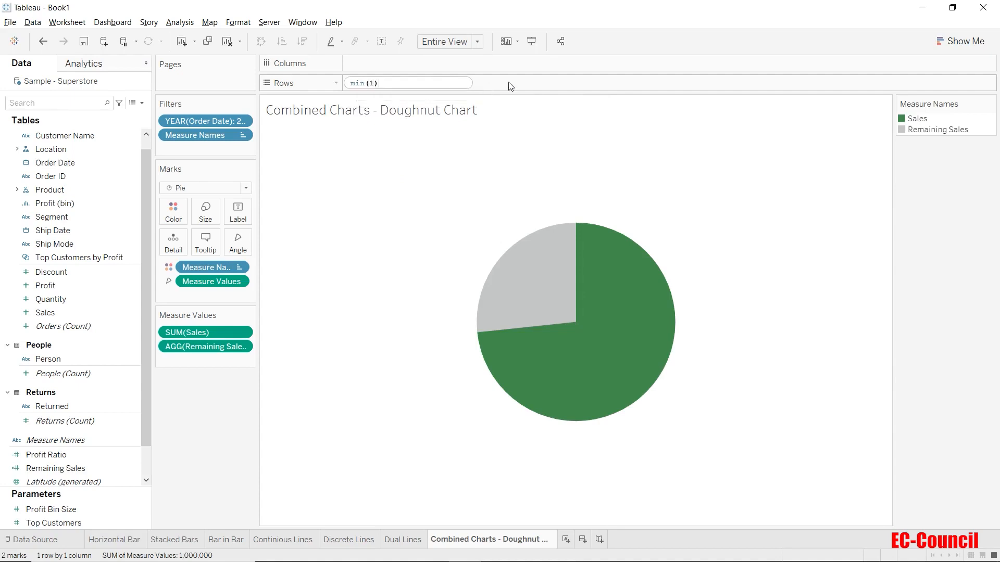
pyautogui.press('Return')
# - Duplicate the min(1) field in the rows and combine the two copies as a dual axis
pyautogui.moveTo(408, 87); pyautogui.dragTo(487, 89)
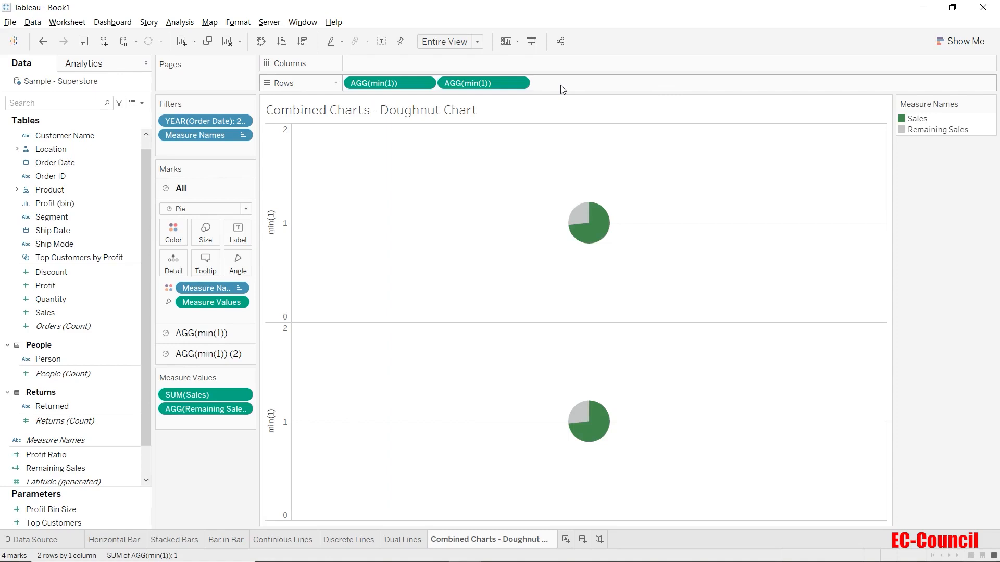
pyautogui.click(519, 83)
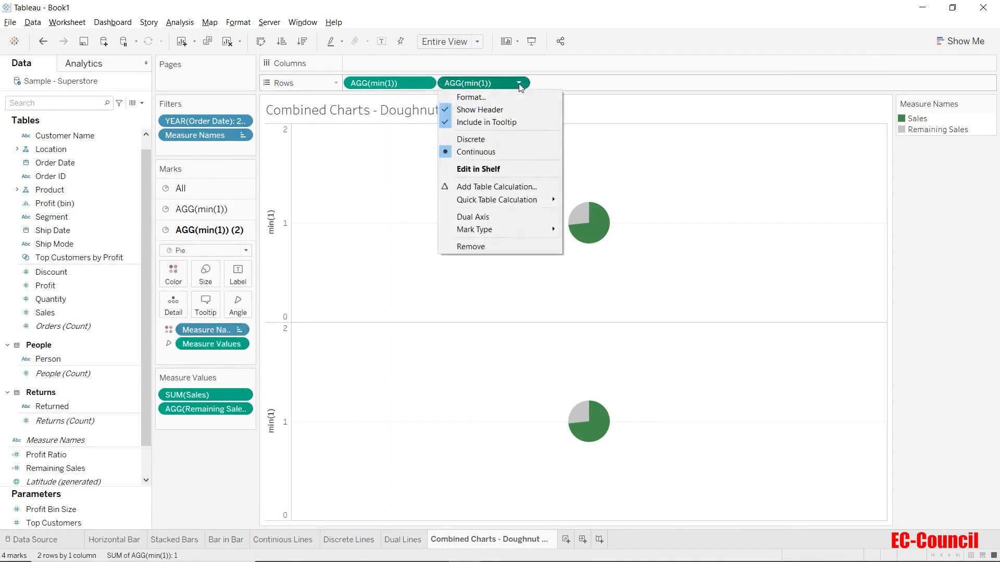
pyautogui.click(518, 216)
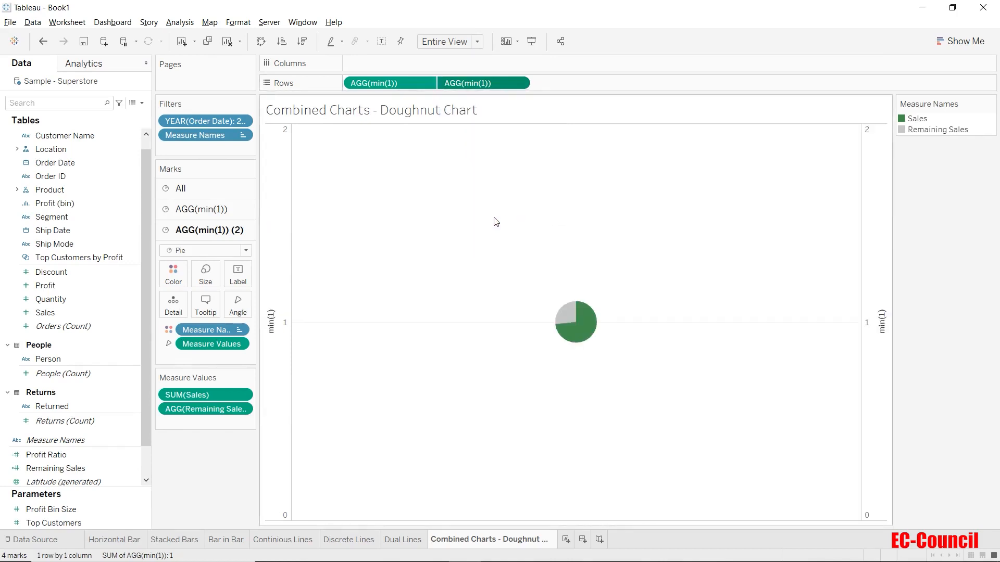
# - Enlarge the pies on all marks to about three quarters of the size range
pyautogui.click(203, 195)
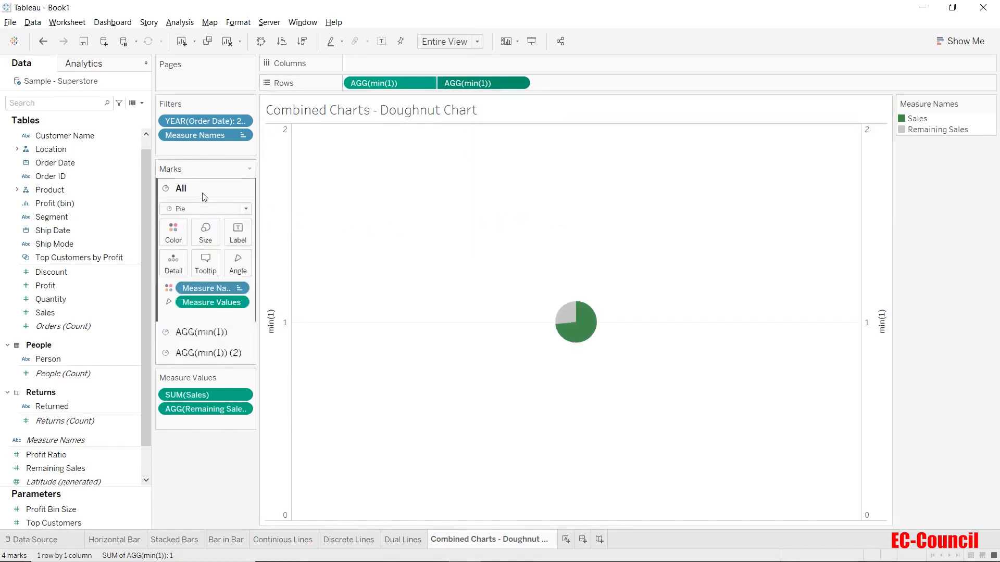
pyautogui.click(206, 232)
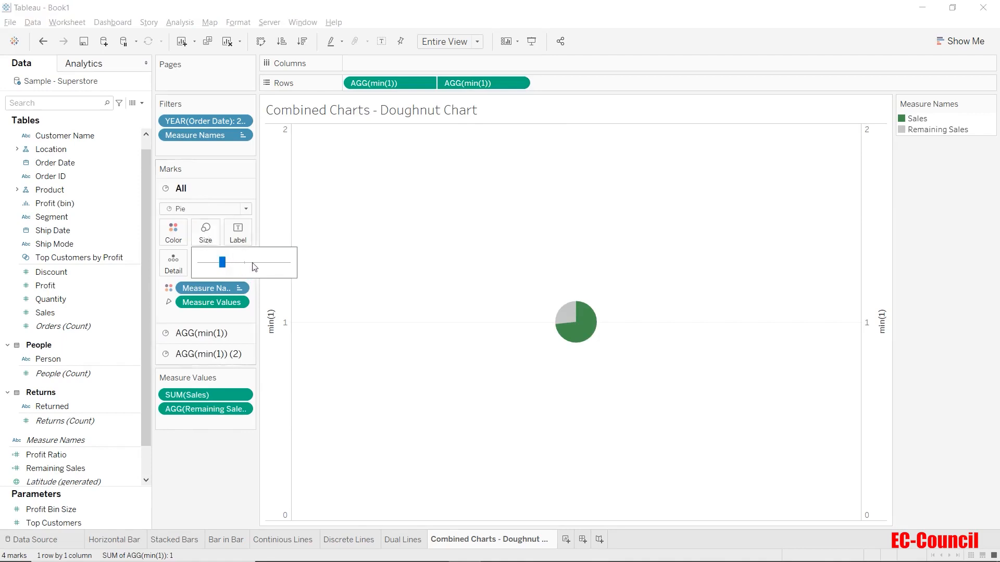
pyautogui.moveTo(252, 264)
pyautogui.mouseDown()
pyautogui.moveTo(276, 266)
pyautogui.moveTo(268, 263)
pyautogui.mouseUp()
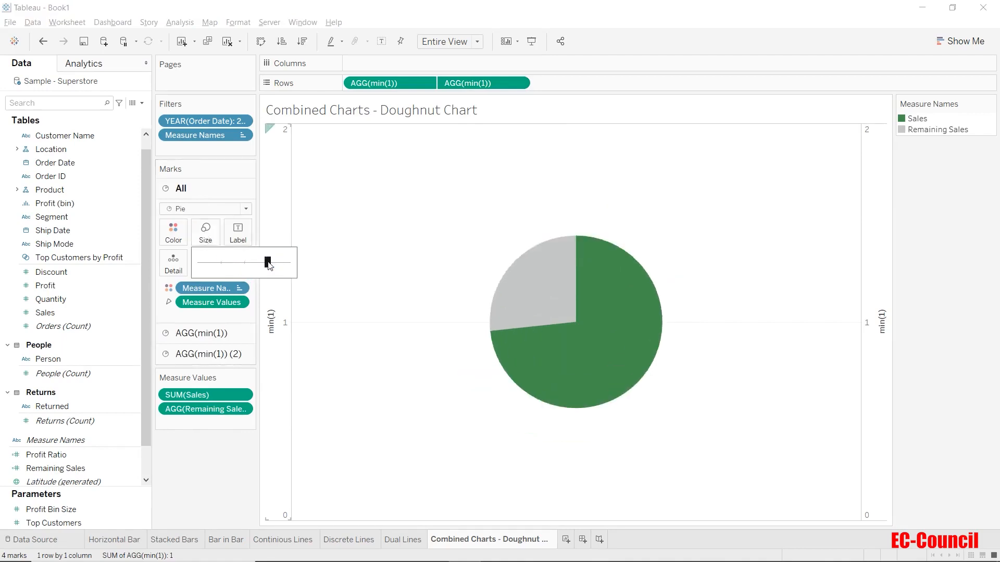
pyautogui.click(220, 443)
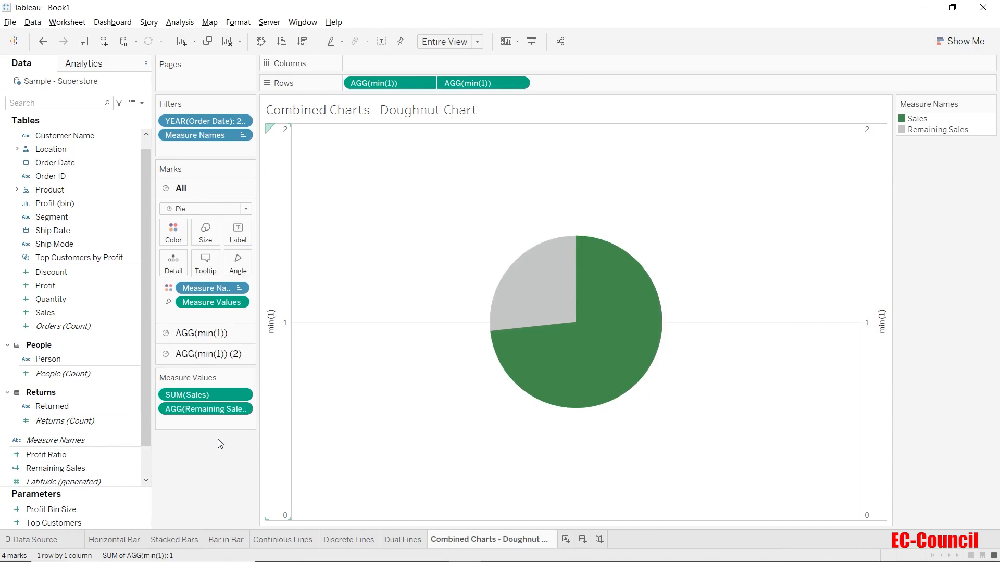
# - Remove Measure Values and Measure Names from the marks of the second min(1) pie
pyautogui.click(219, 355)
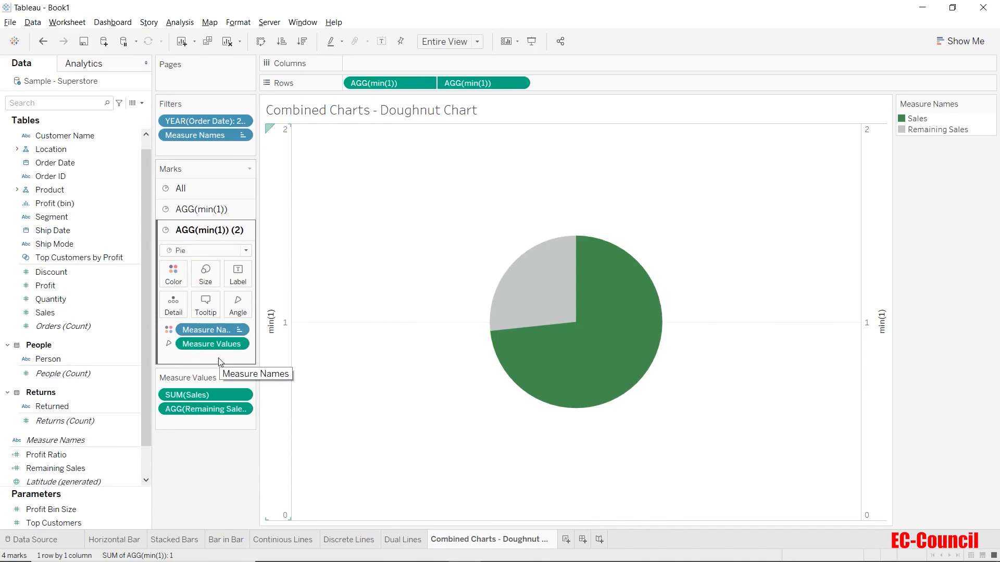
pyautogui.moveTo(212, 344); pyautogui.dragTo(208, 456)
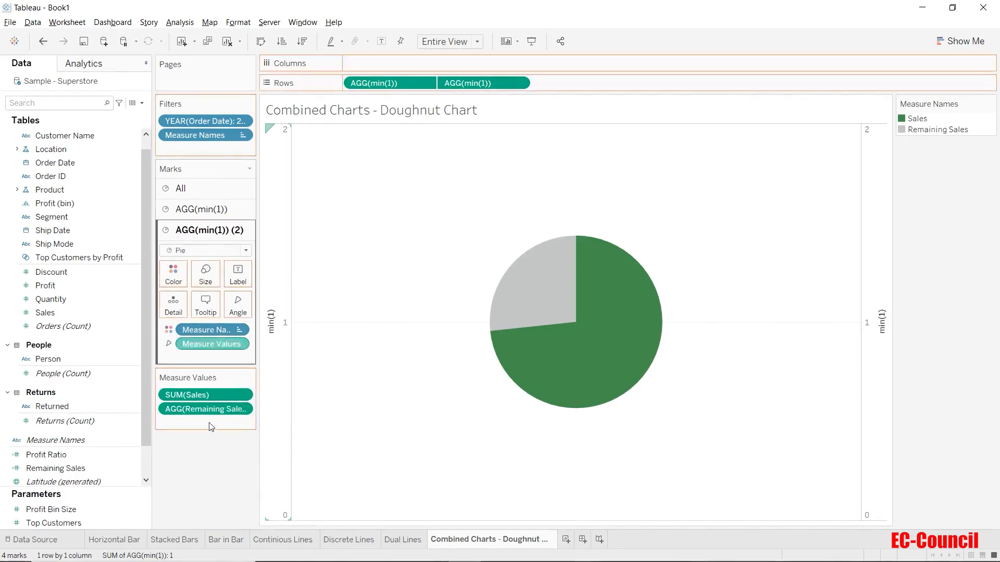
pyautogui.moveTo(211, 330); pyautogui.dragTo(216, 473)
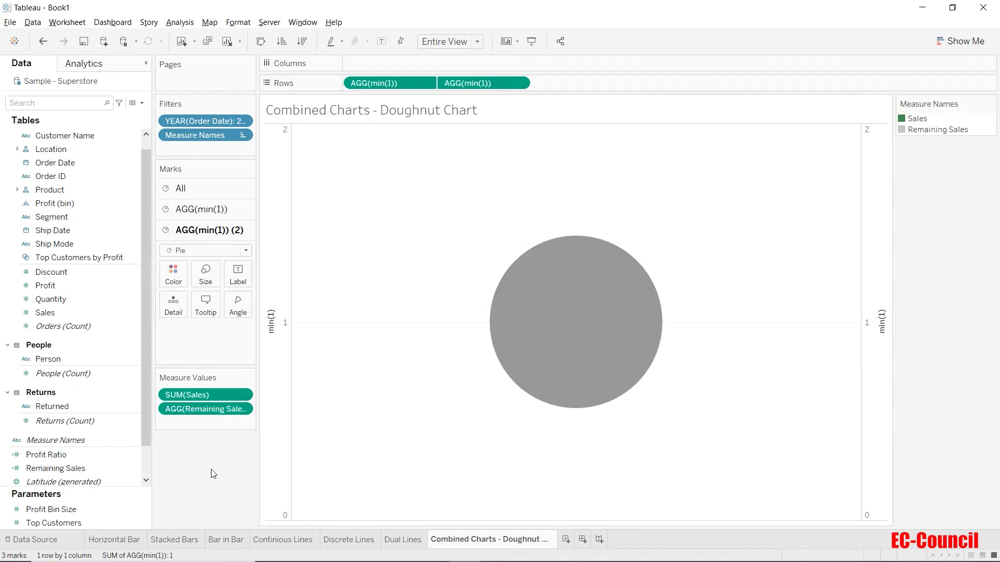
# - Color the second min(1) pie white and shrink it slightly to form the doughnut's hole
pyautogui.click(173, 284)
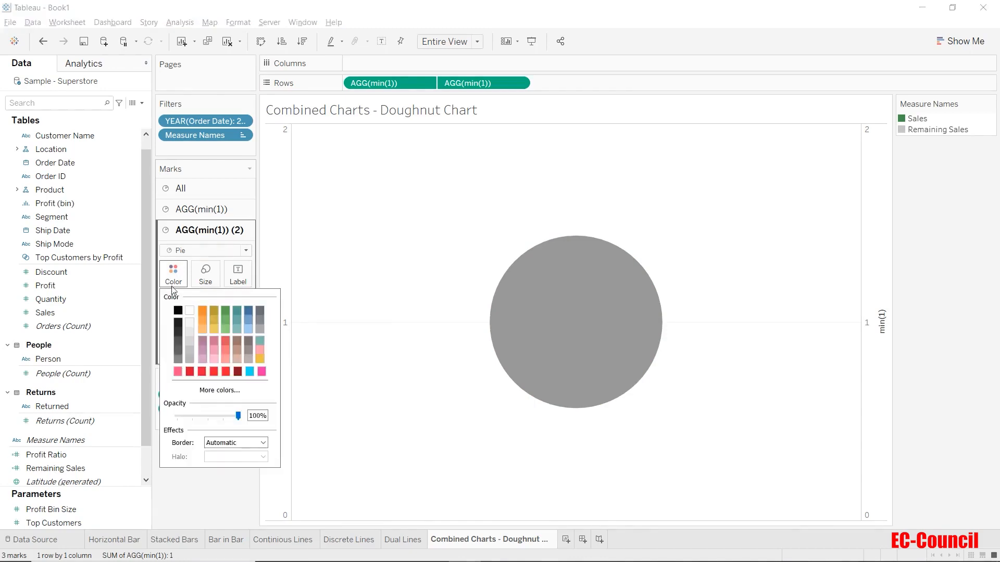
pyautogui.click(191, 310)
pyautogui.click(204, 278)
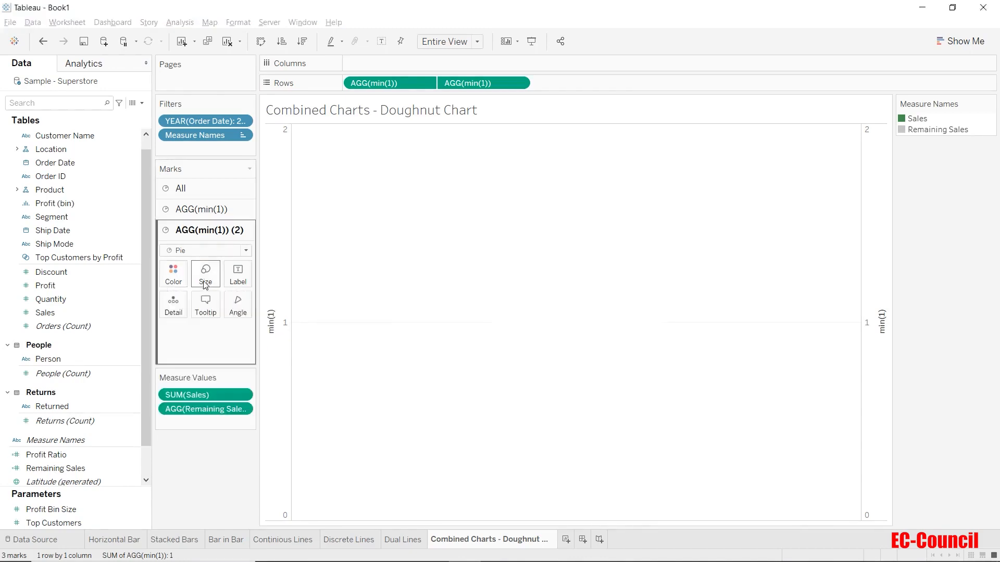
pyautogui.click(206, 276)
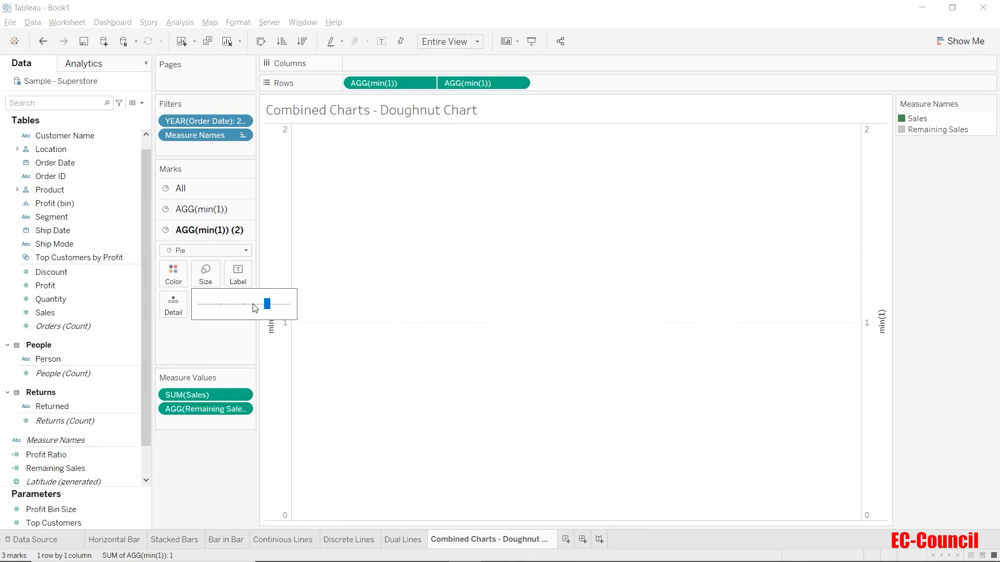
pyautogui.click(254, 304)
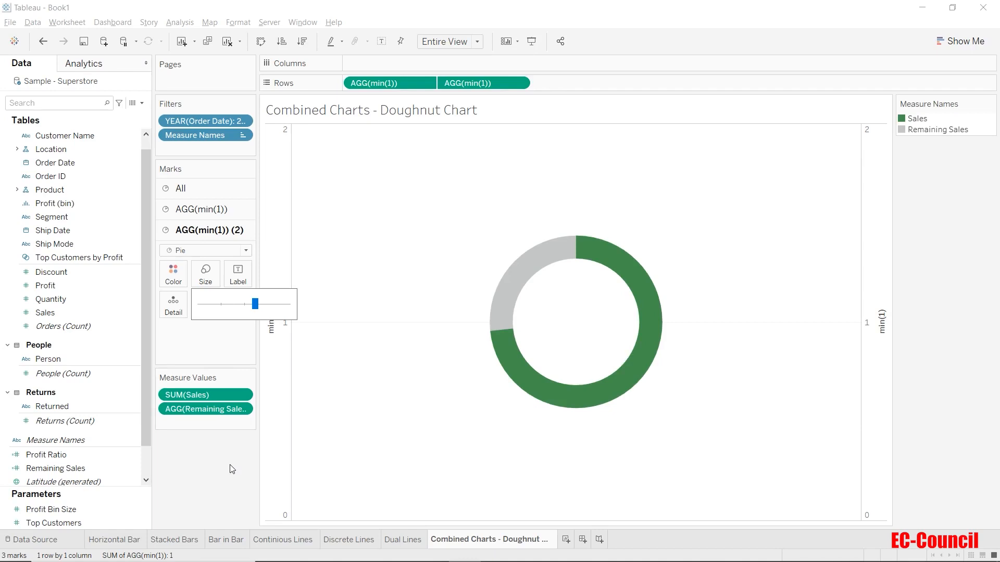
pyautogui.click(232, 469)
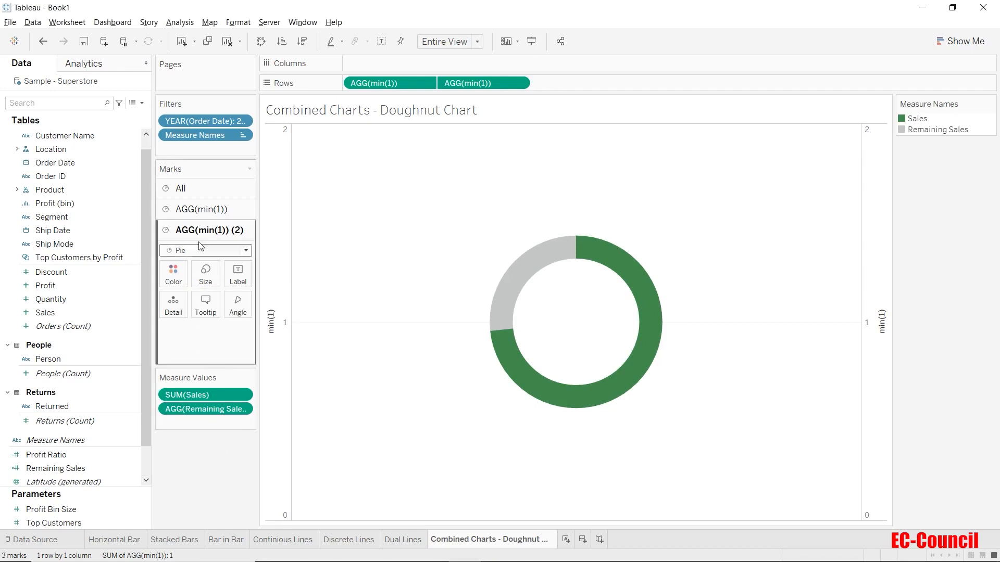
# - Show mark labels on the first min(1) pie
pyautogui.click(206, 209)
pyautogui.click(232, 254)
pyautogui.click(263, 281)
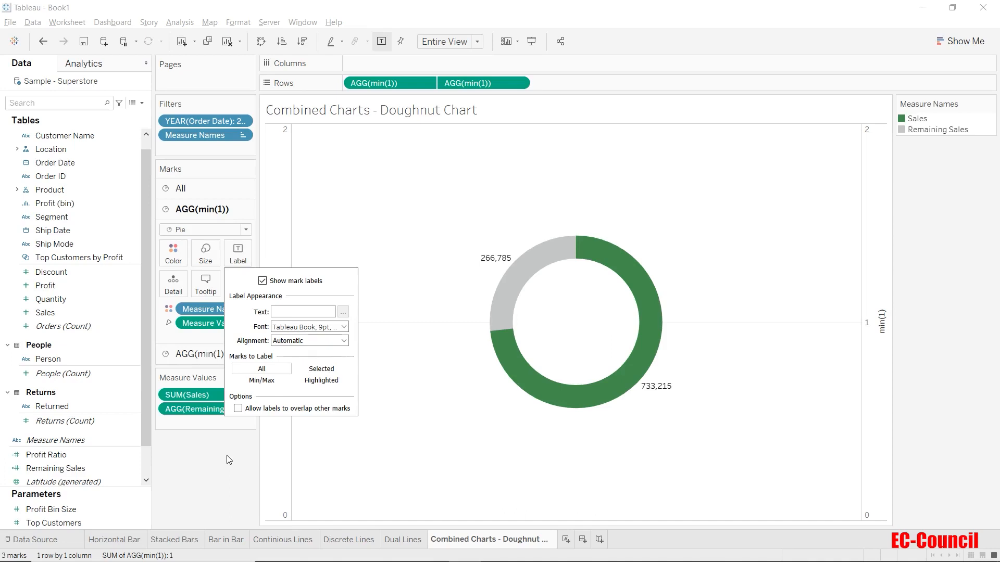
pyautogui.click(229, 460)
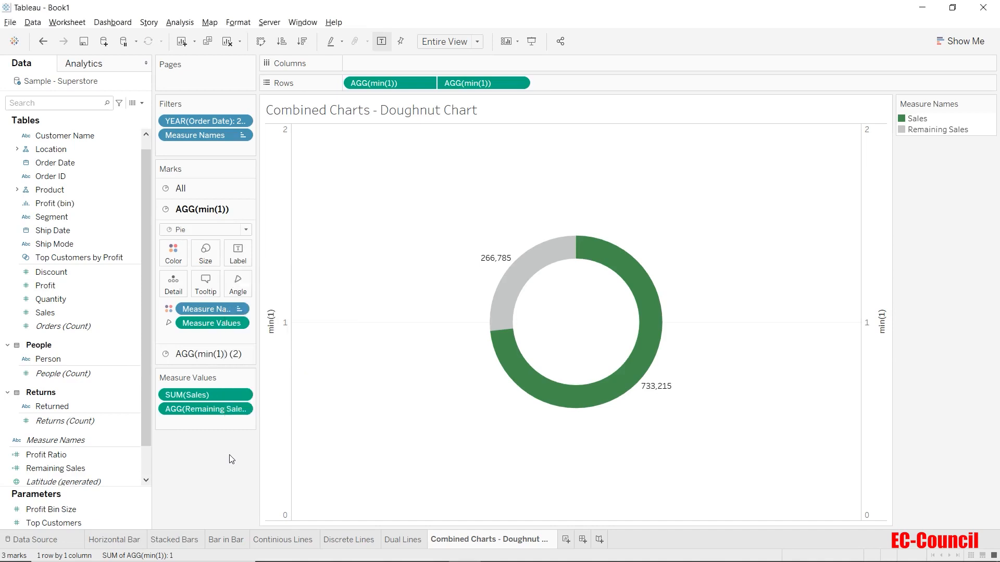
# - Open the sheet's border formatting and set the Grand Total pane and header borders to None
pyautogui.rightClick(346, 333)
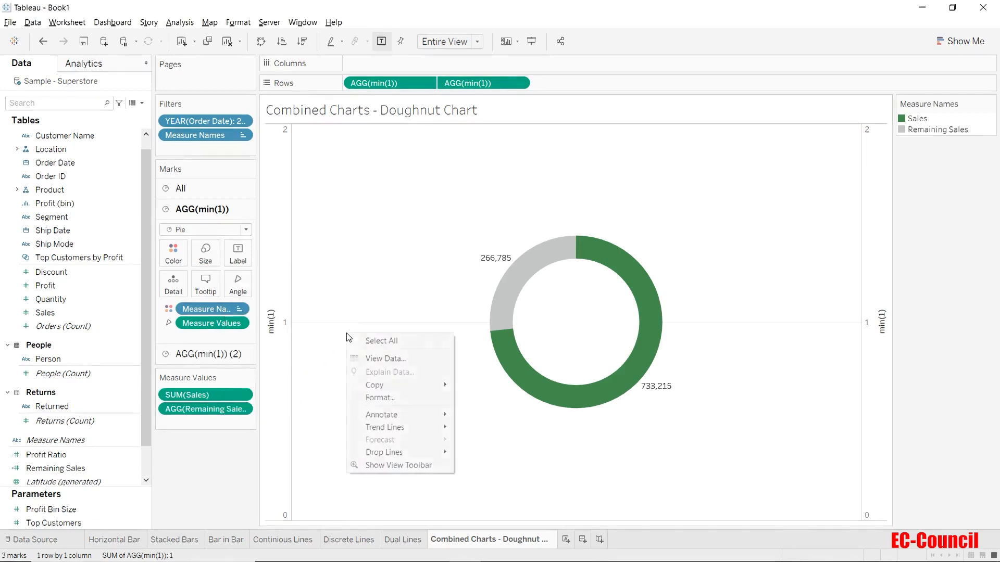
pyautogui.click(381, 398)
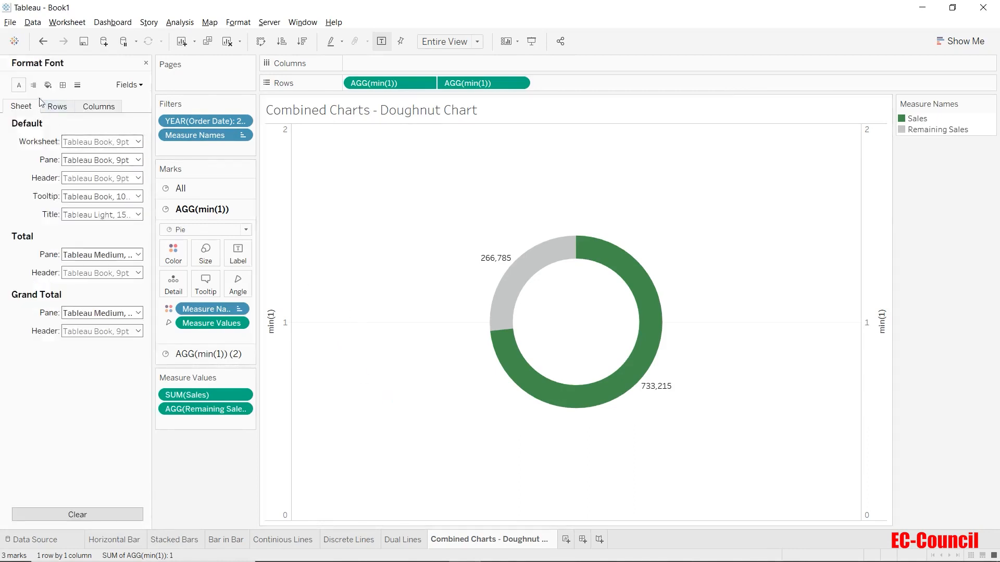
pyautogui.click(62, 85)
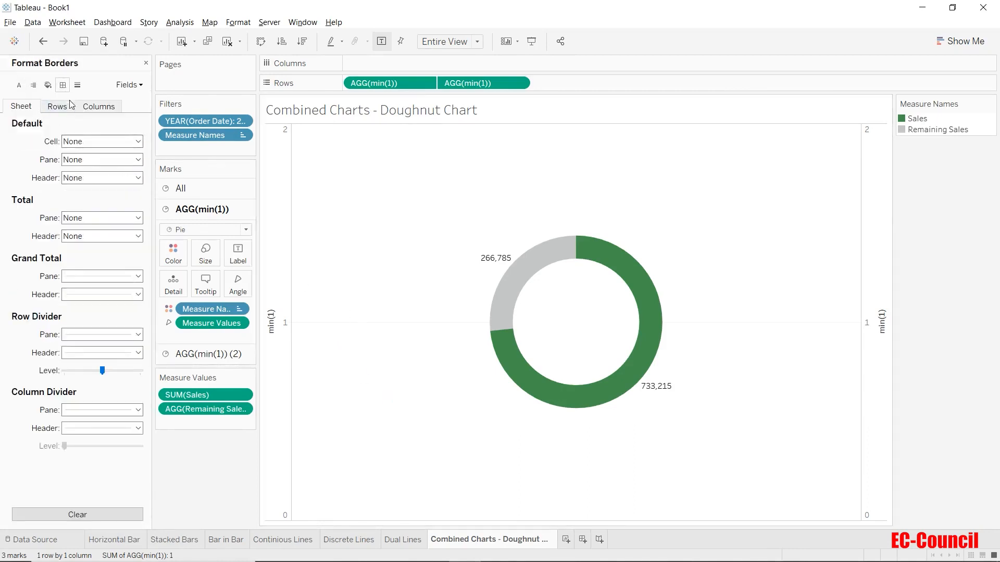
pyautogui.click(115, 276)
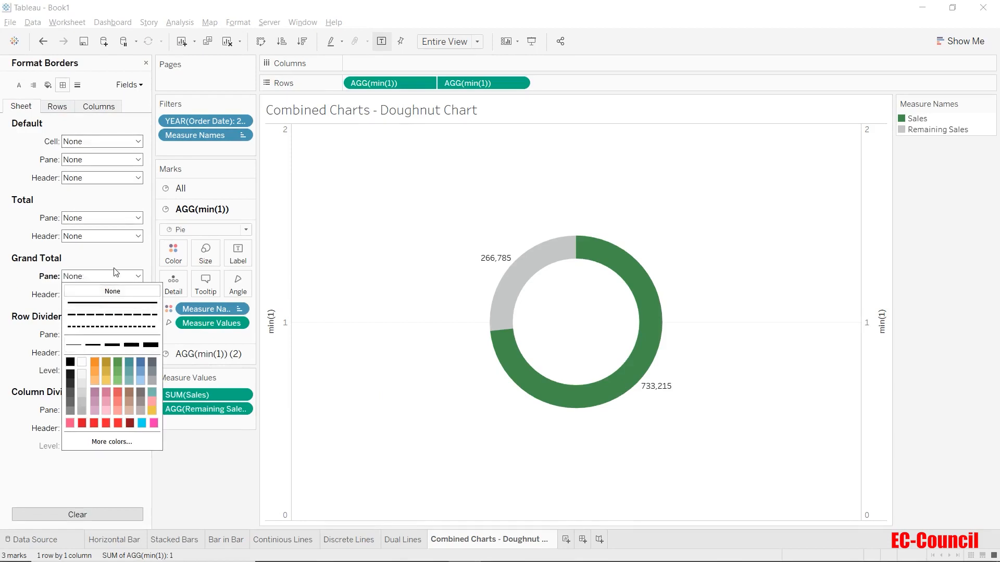
pyautogui.click(115, 274)
pyautogui.click(114, 294)
pyautogui.click(112, 309)
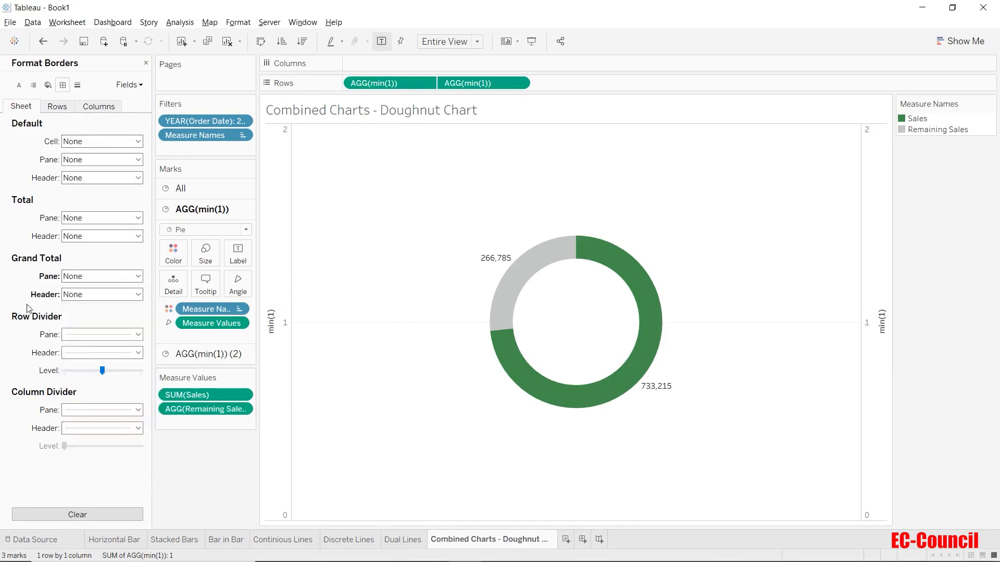
# - Set the pane borders of the Row Divider and Column Divider to None
pyautogui.click(89, 335)
pyautogui.click(91, 350)
pyautogui.click(101, 410)
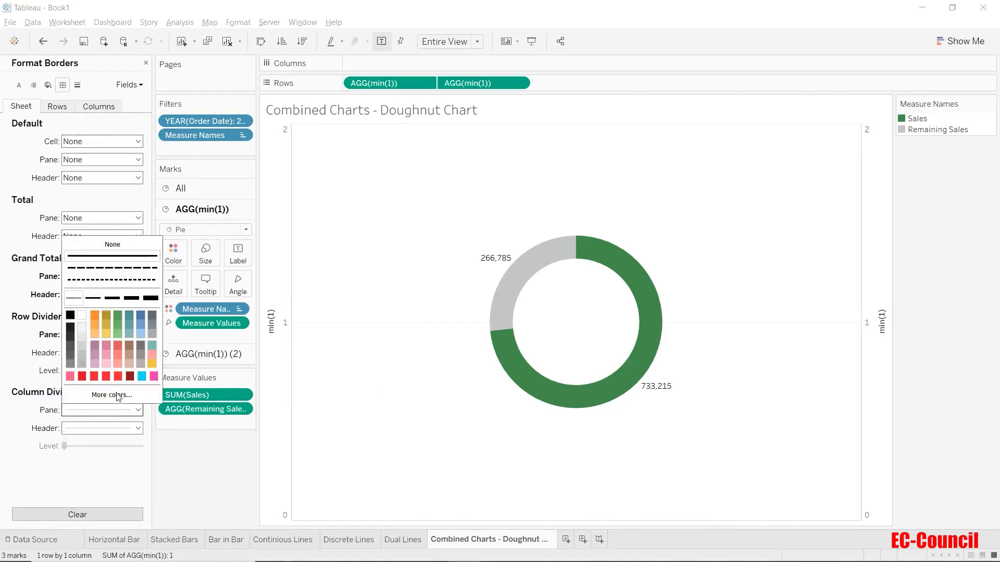
pyautogui.click(130, 246)
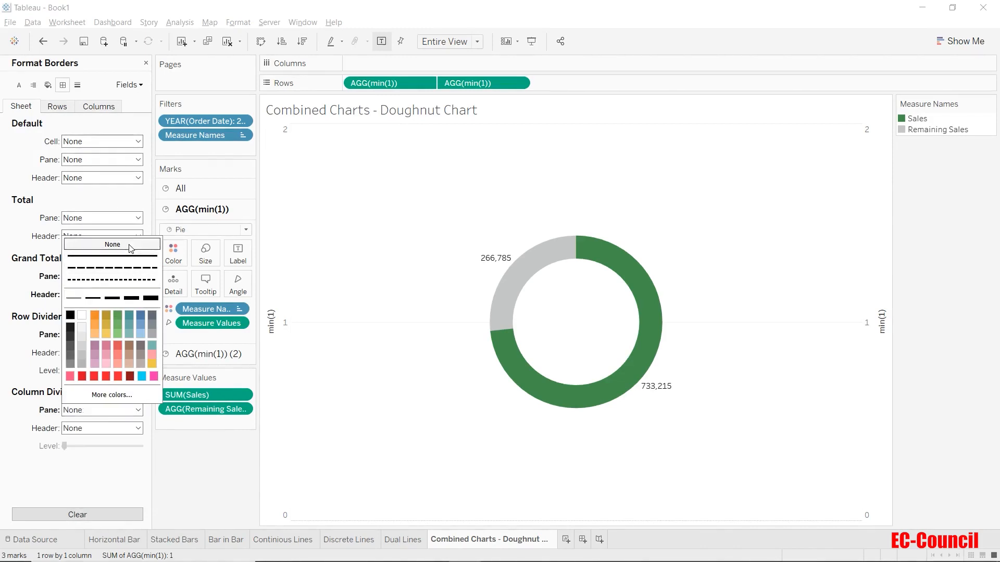
# - Set the sheet's zero lines, trend lines, reference lines, drop lines and axis ticks to None
pyautogui.click(77, 85)
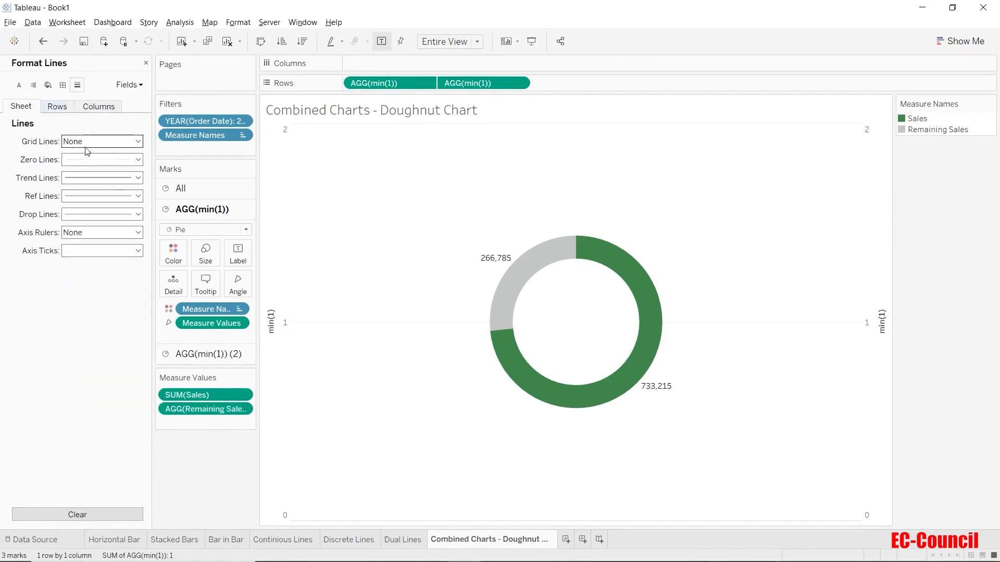
pyautogui.click(84, 160)
pyautogui.click(91, 174)
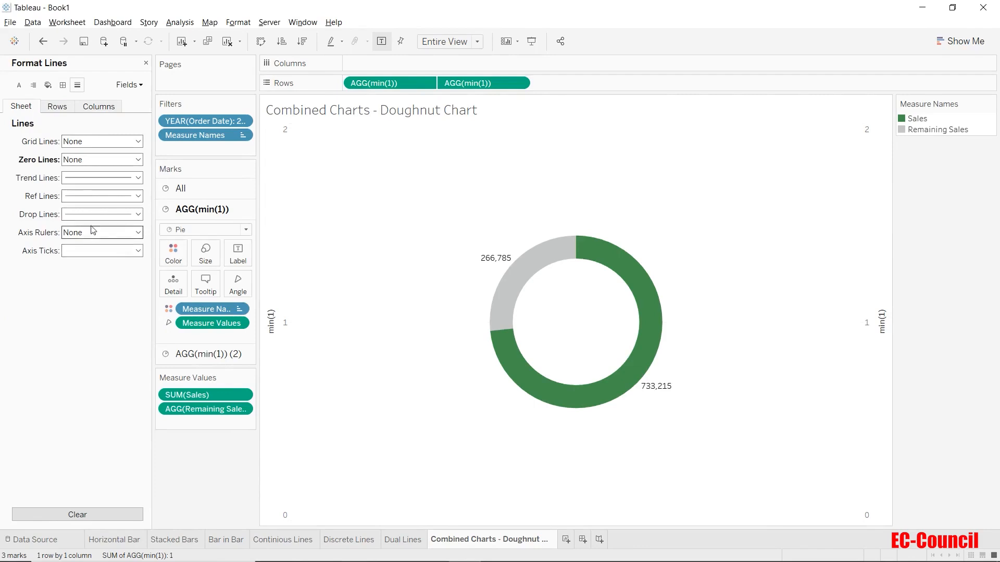
pyautogui.click(89, 179)
pyautogui.click(90, 195)
pyautogui.click(92, 198)
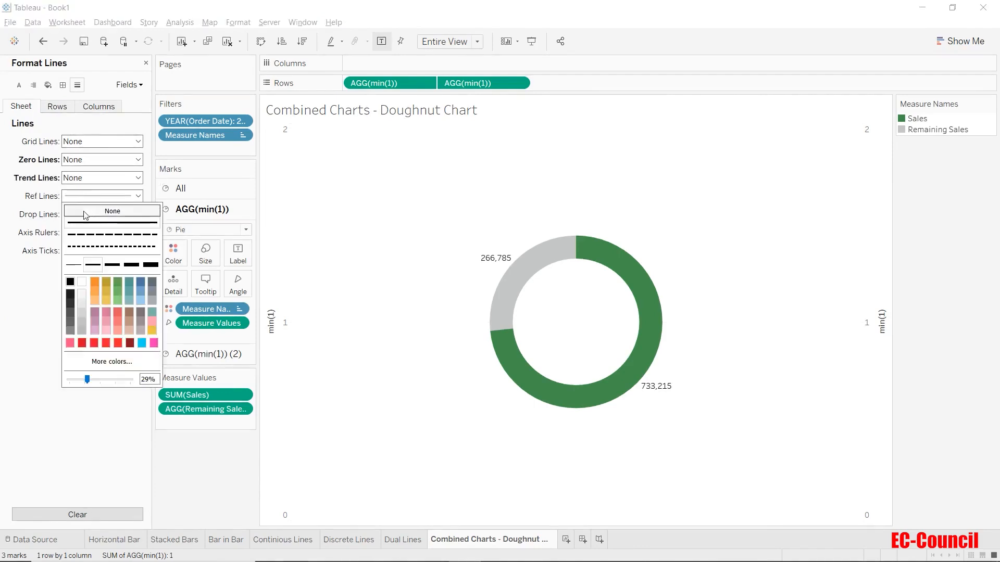
pyautogui.click(90, 211)
pyautogui.click(91, 218)
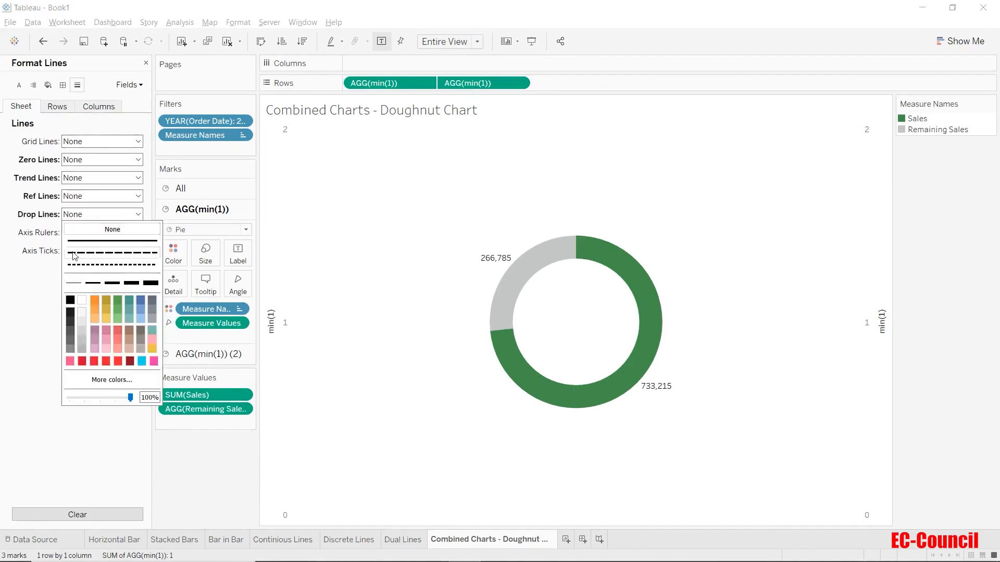
pyautogui.click(90, 227)
pyautogui.click(89, 253)
pyautogui.click(120, 266)
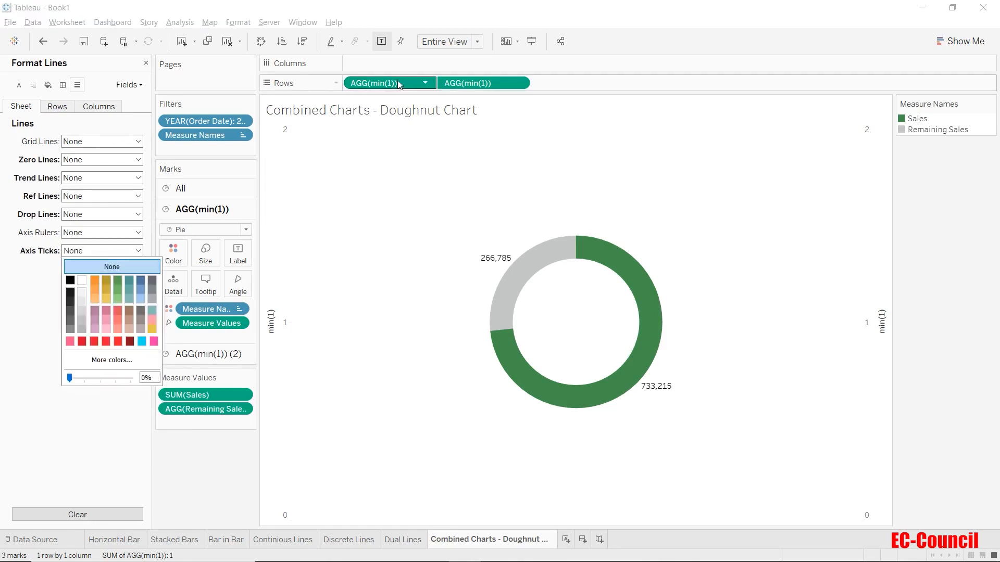
# - Hide the min(1) axis headers on both sides of the doughnut chart
pyautogui.rightClick(388, 83)
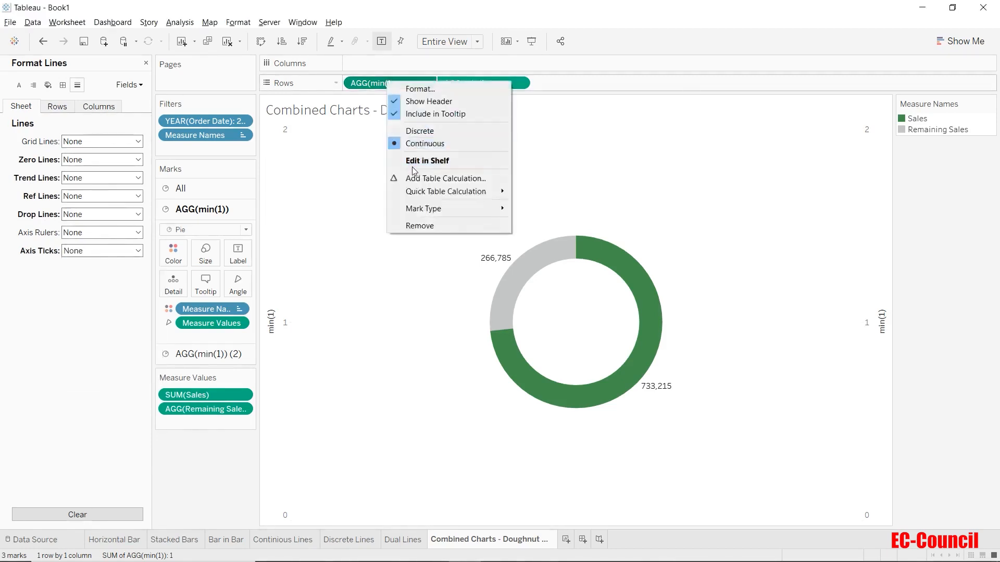
pyautogui.click(429, 101)
pyautogui.rightClick(452, 86)
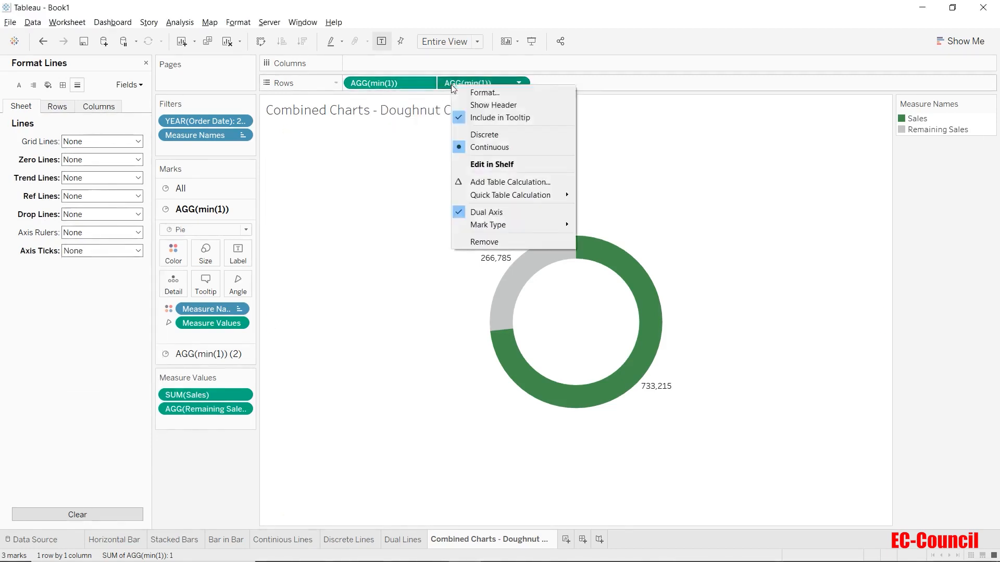
pyautogui.click(393, 166)
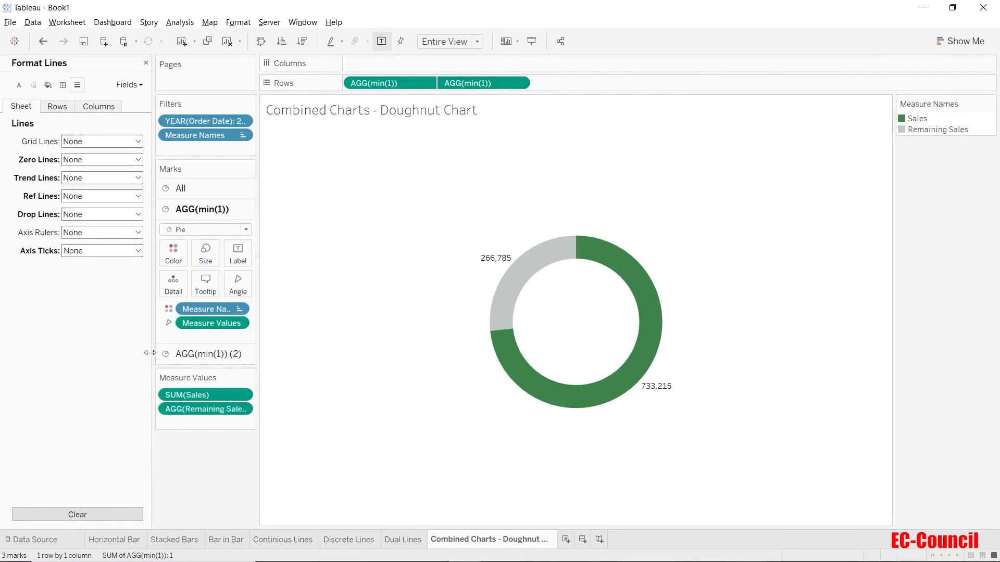
# - Close the line formatting and add the Remaining Sales field as a label on the second min(1) pie
pyautogui.click(178, 354)
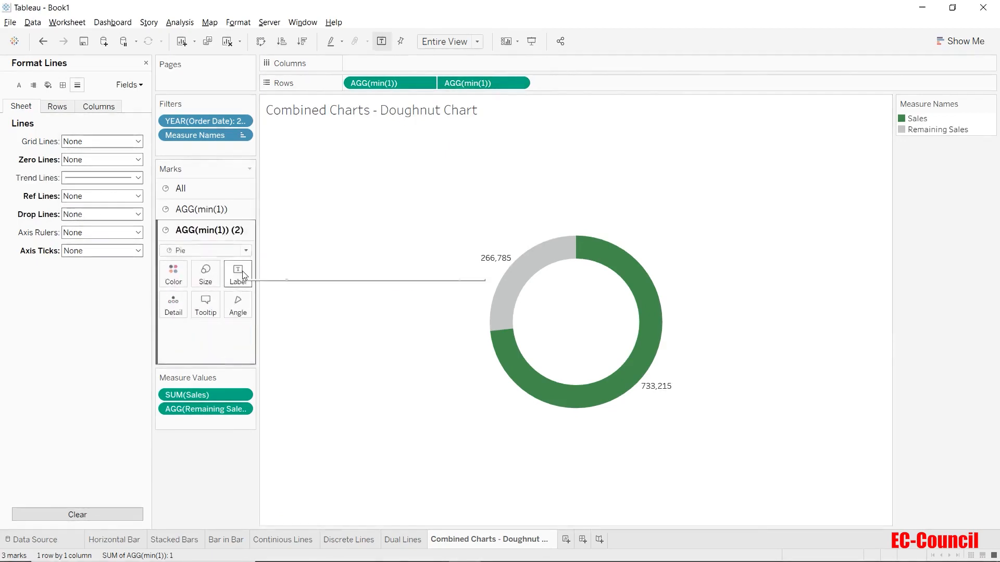
pyautogui.click(146, 63)
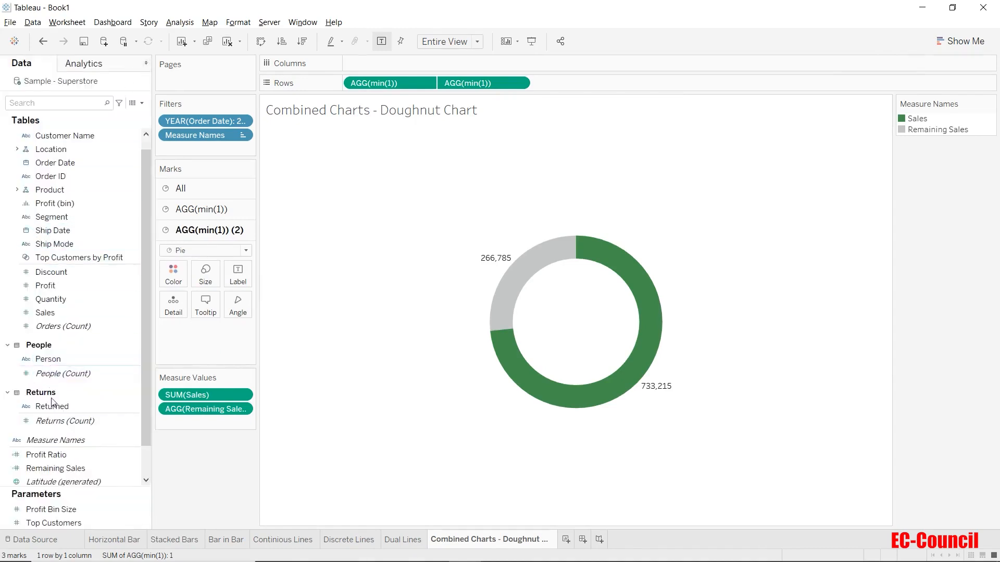
pyautogui.moveTo(56, 469); pyautogui.dragTo(239, 282)
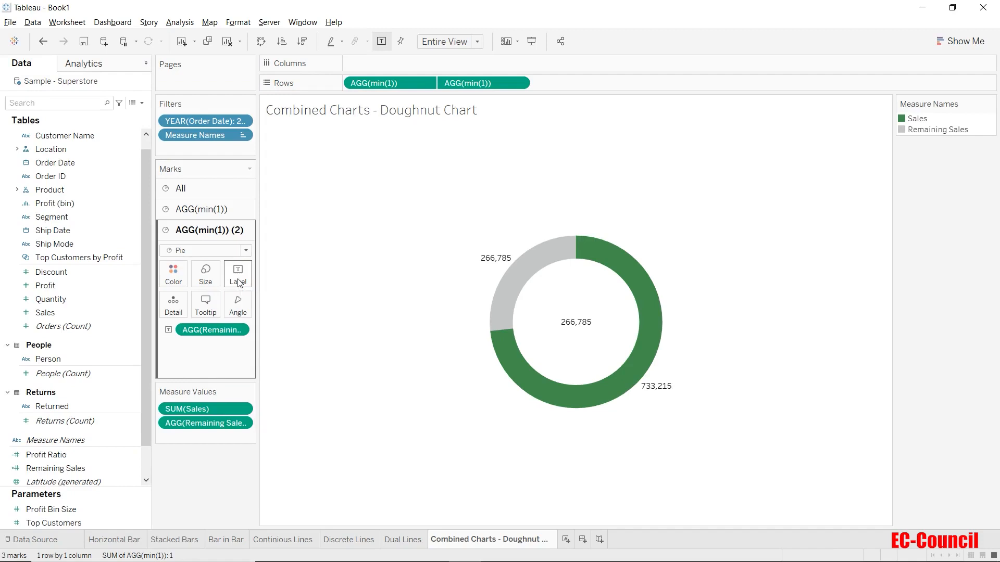
# - Edit the second pie's label text to add the line "Remaining Sales" above the AGG(Remaining Sales) field and apply it
pyautogui.click(239, 281)
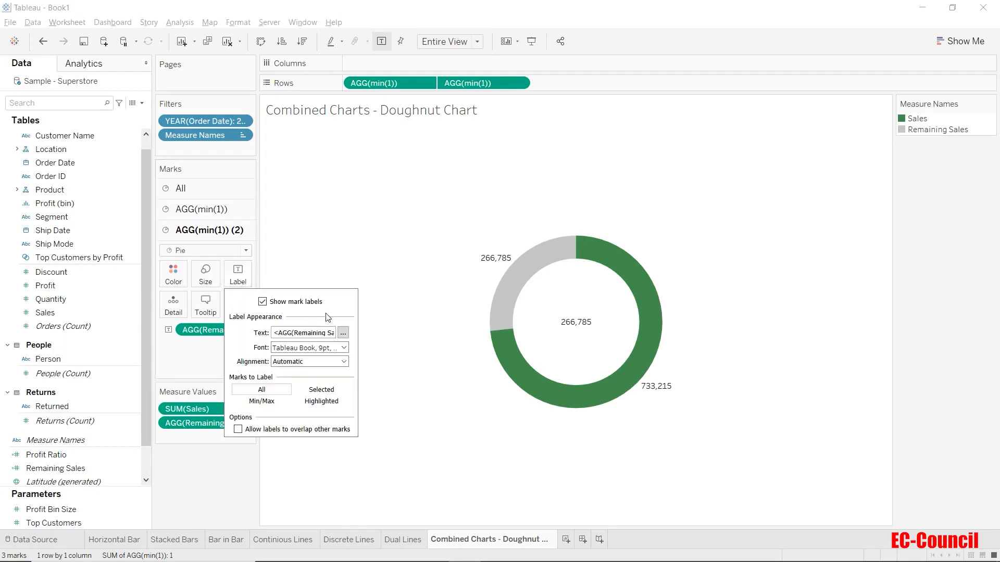
pyautogui.click(343, 333)
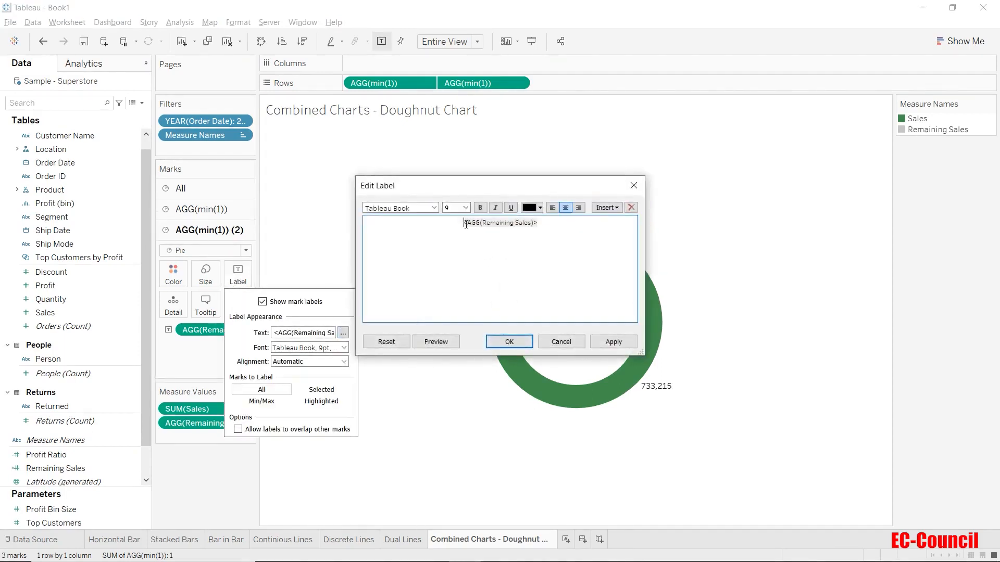
pyautogui.write('Remaining SALES')
pyautogui.press('BackSpace')
pyautogui.press('BackSpace')
pyautogui.press('BackSpace')
pyautogui.press('BackSpace')
pyautogui.press('BackSpace')
pyautogui.write('ales :')
pyautogui.press('Return')
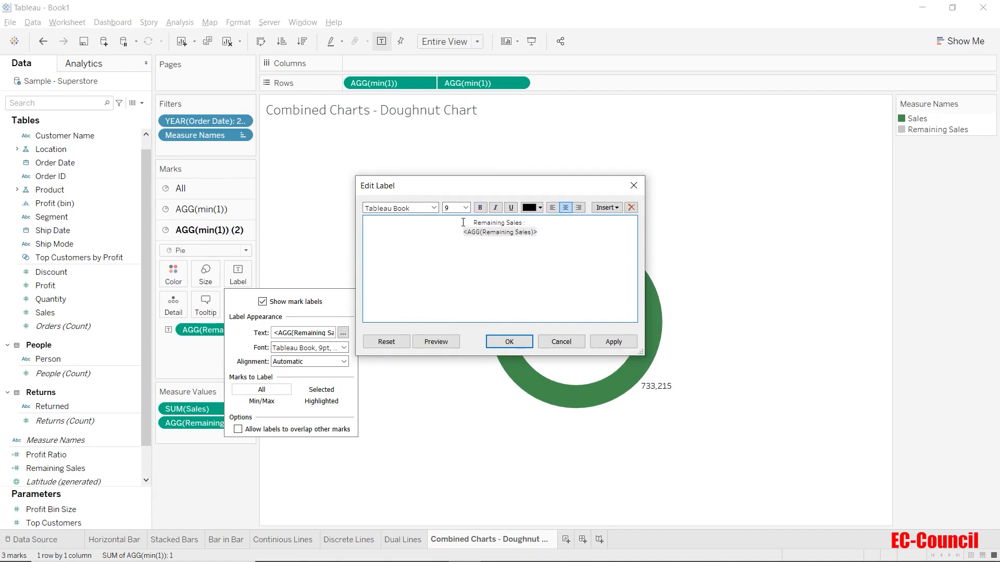
pyautogui.click(534, 217)
pyautogui.press('BackSpace')
pyautogui.press('BackSpace')
pyautogui.press('BackSpace')
pyautogui.click(510, 342)
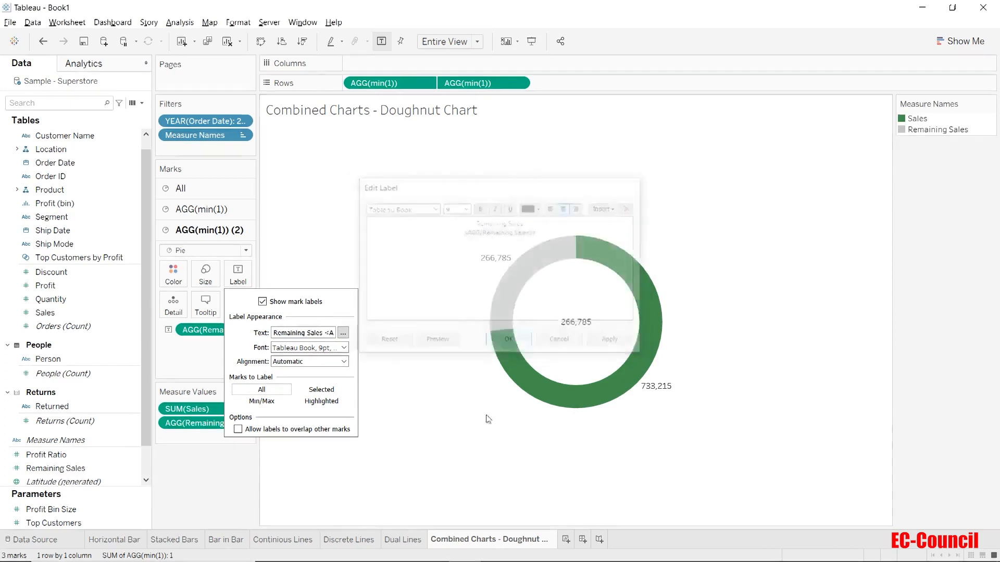